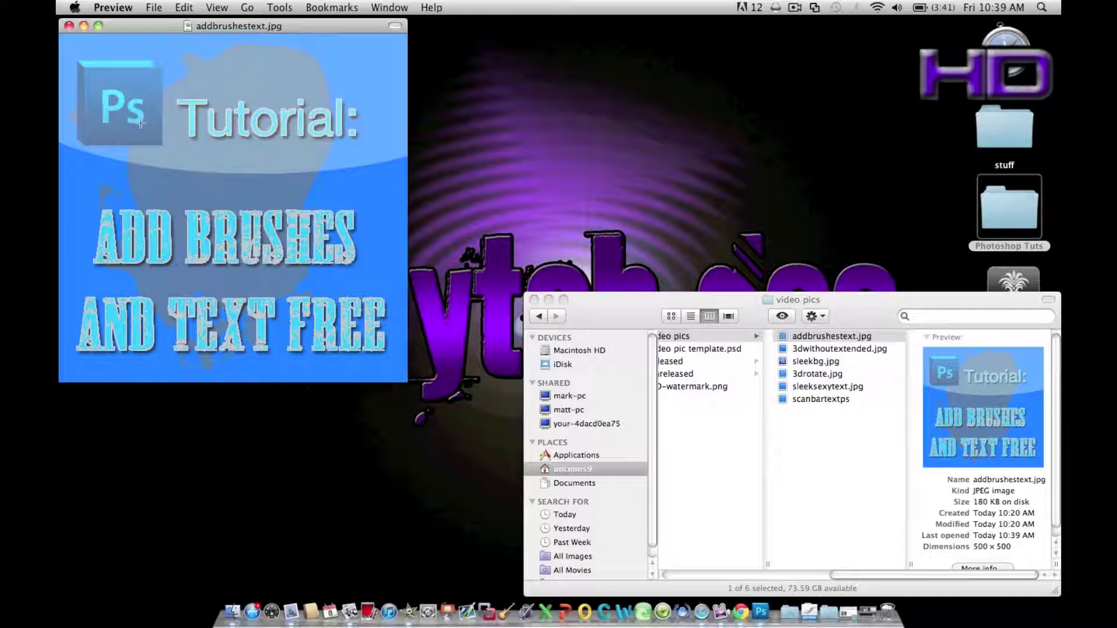
Close the addbrushestext.jpg image in Preview and the video pics folder window
click(69, 26)
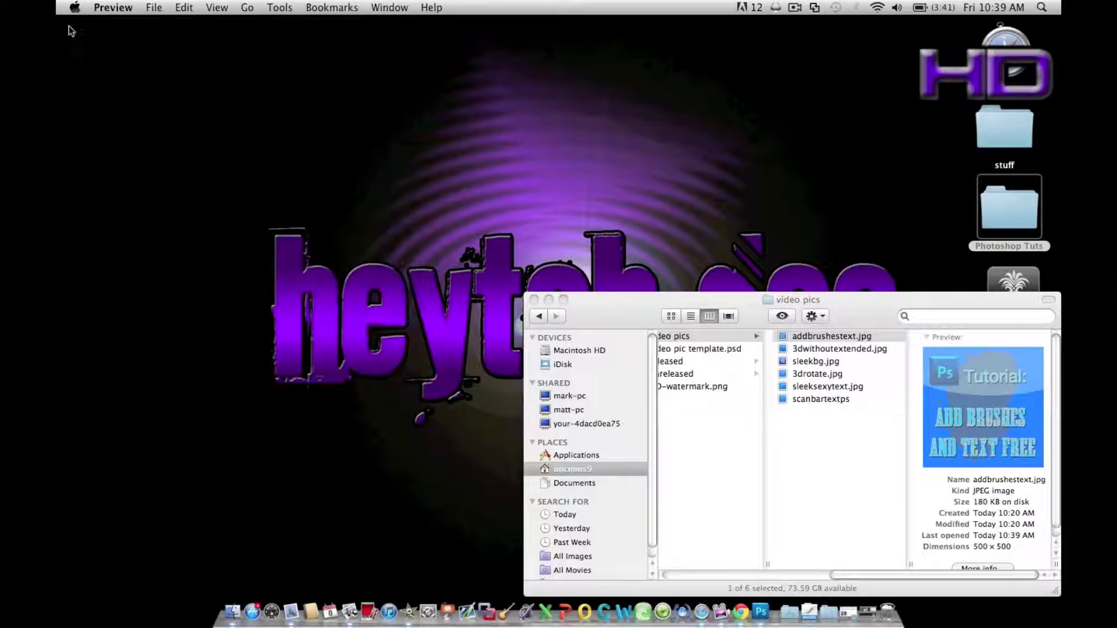
click(534, 299)
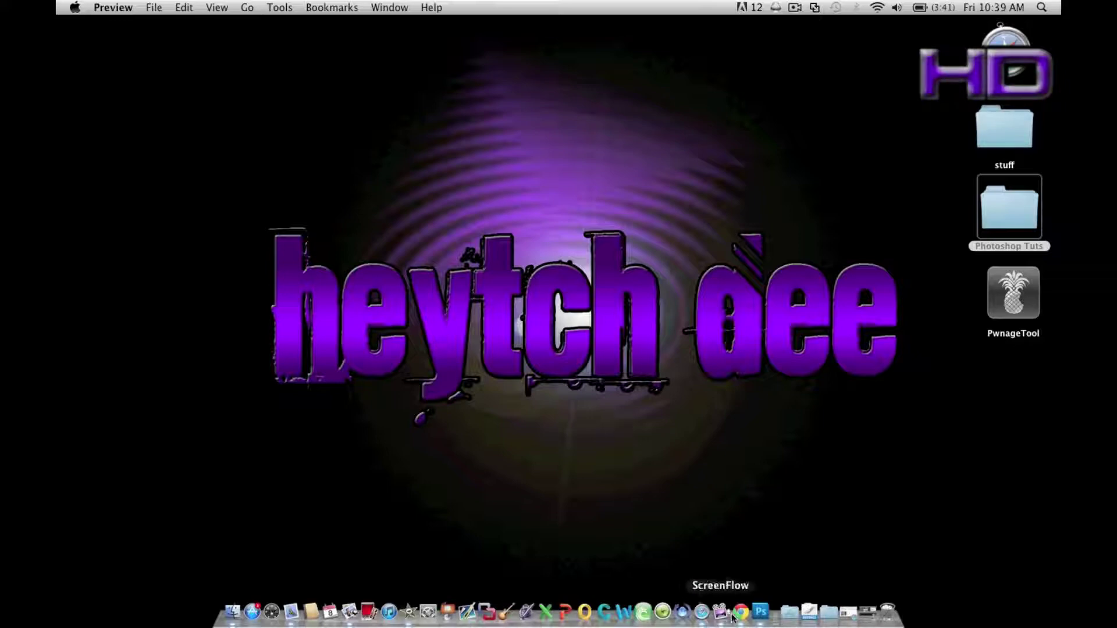
Open Safari and go to the officialpsds.com website
click(702, 612)
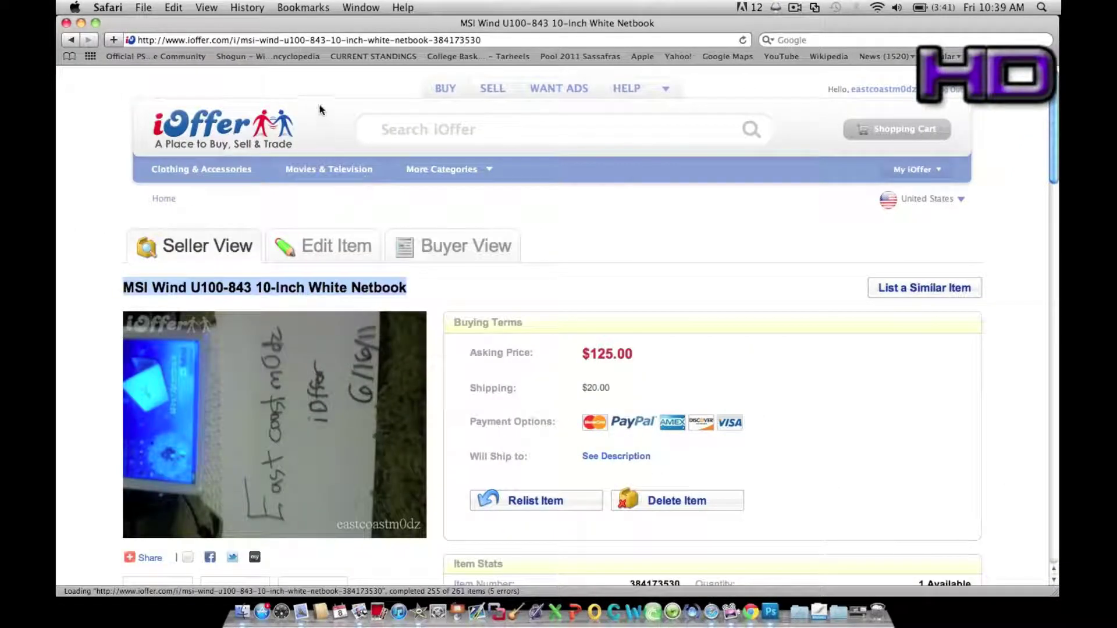
click(276, 40)
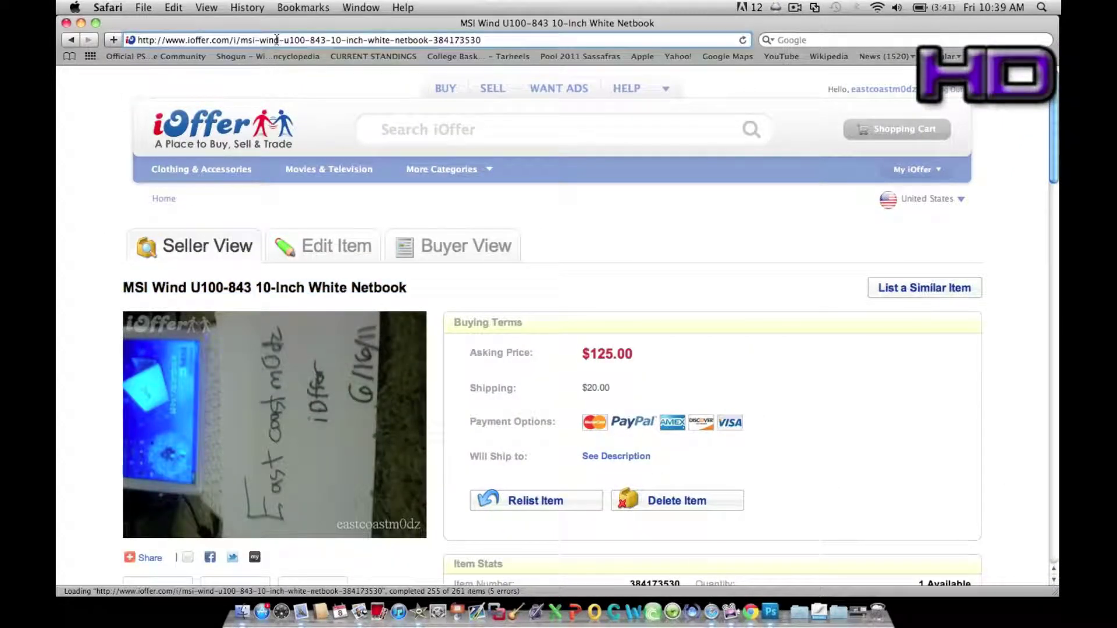
key(super+a)
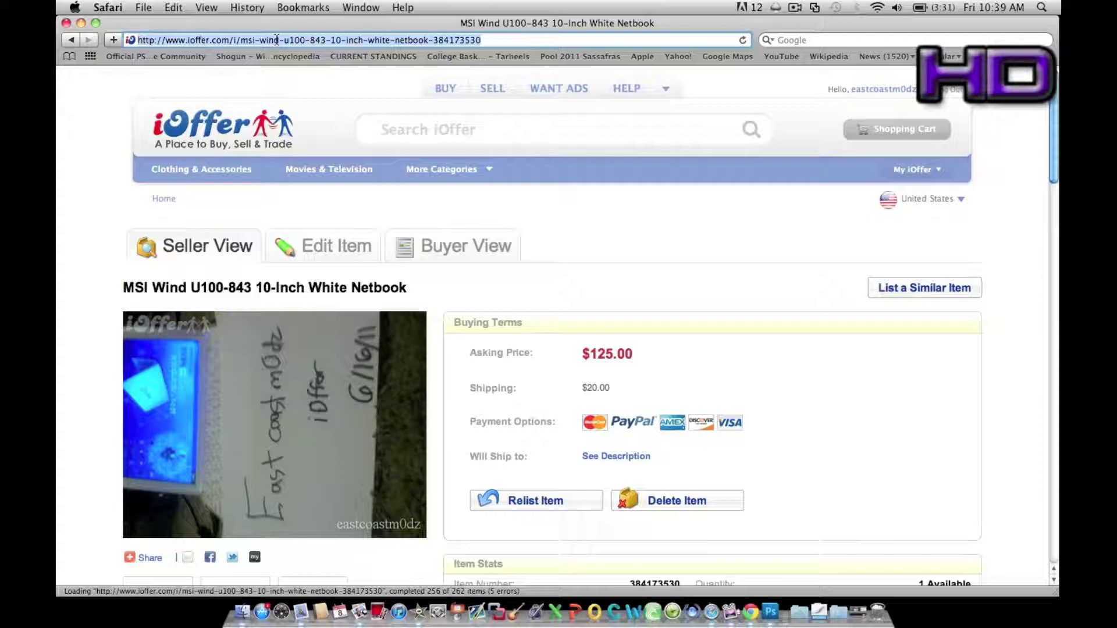
text(officialpsds.com/)
key(Return)
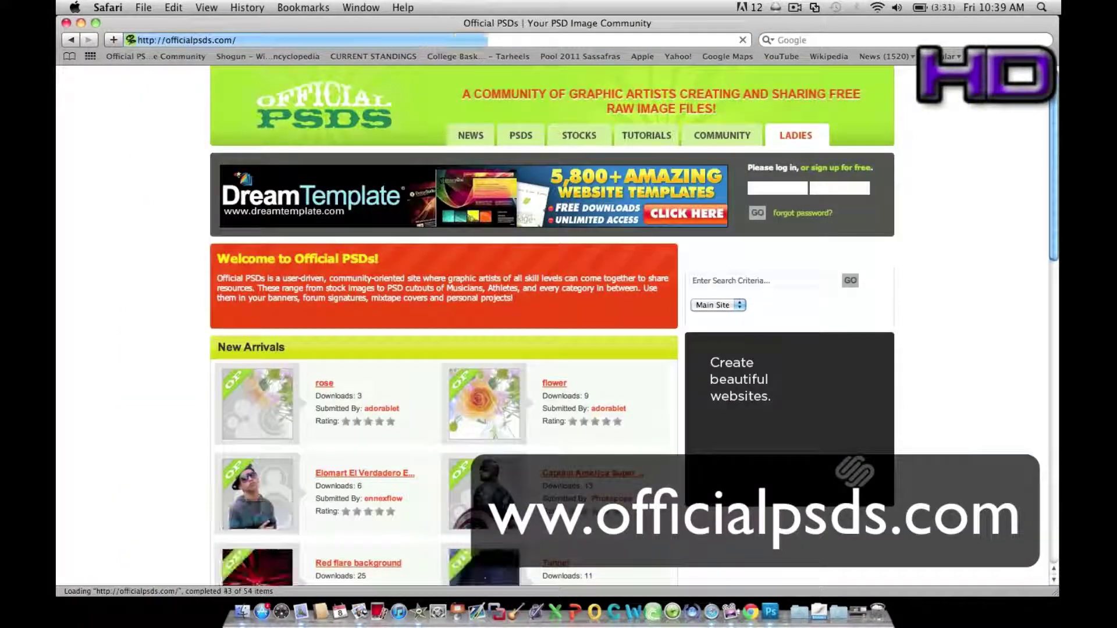
Find the Red flare background in New Arrivals and open its page
scroll(435, 332, down, 5)
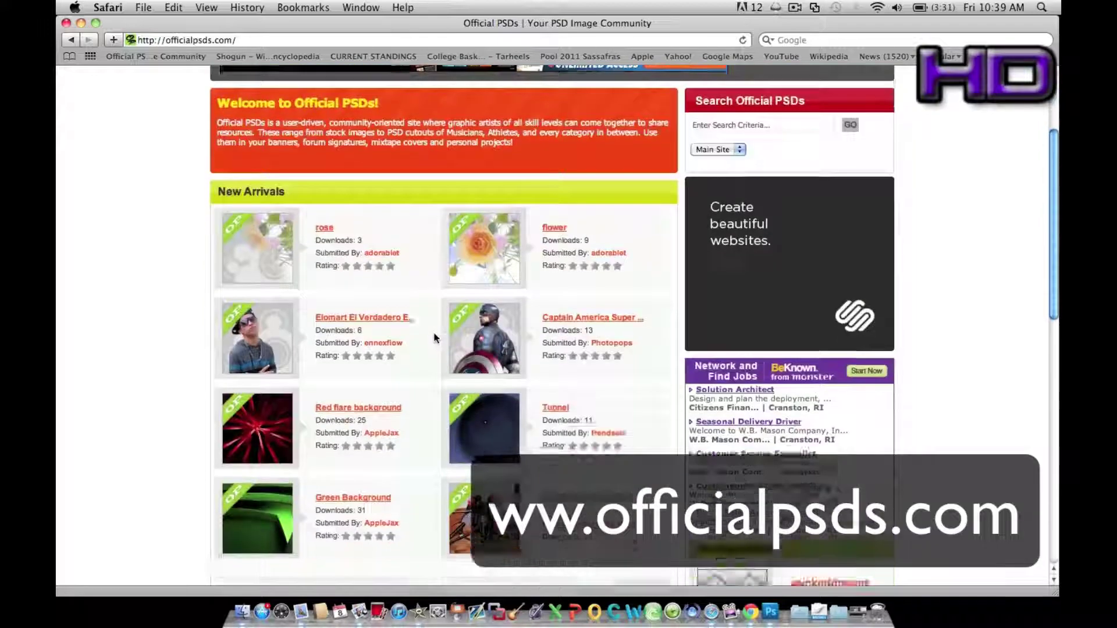
scroll(435, 338, down, 7)
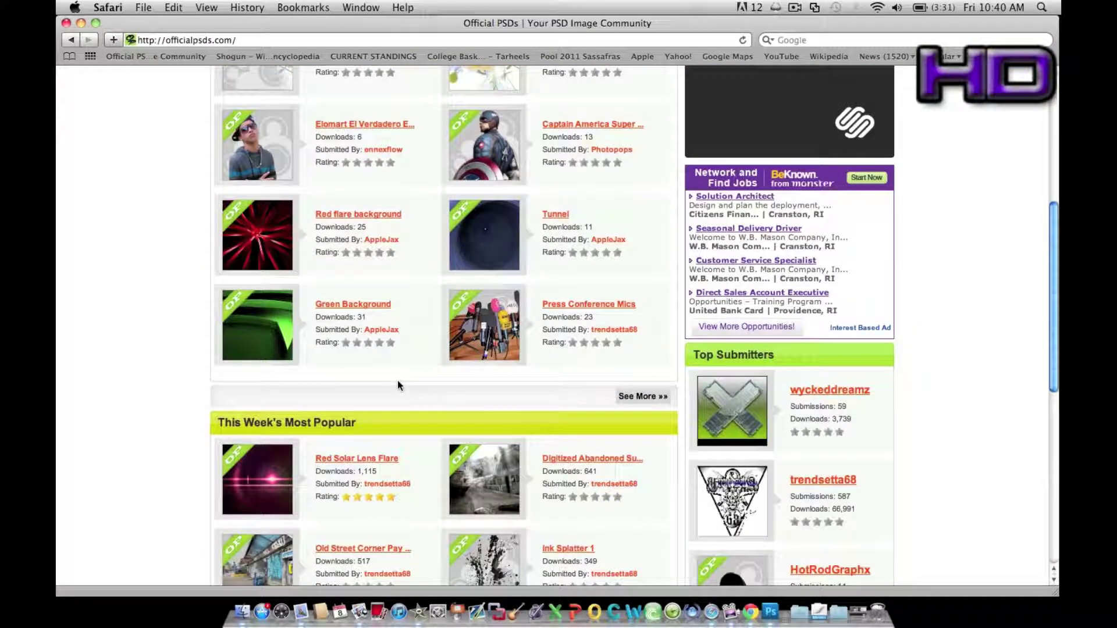
scroll(398, 381, up, 4)
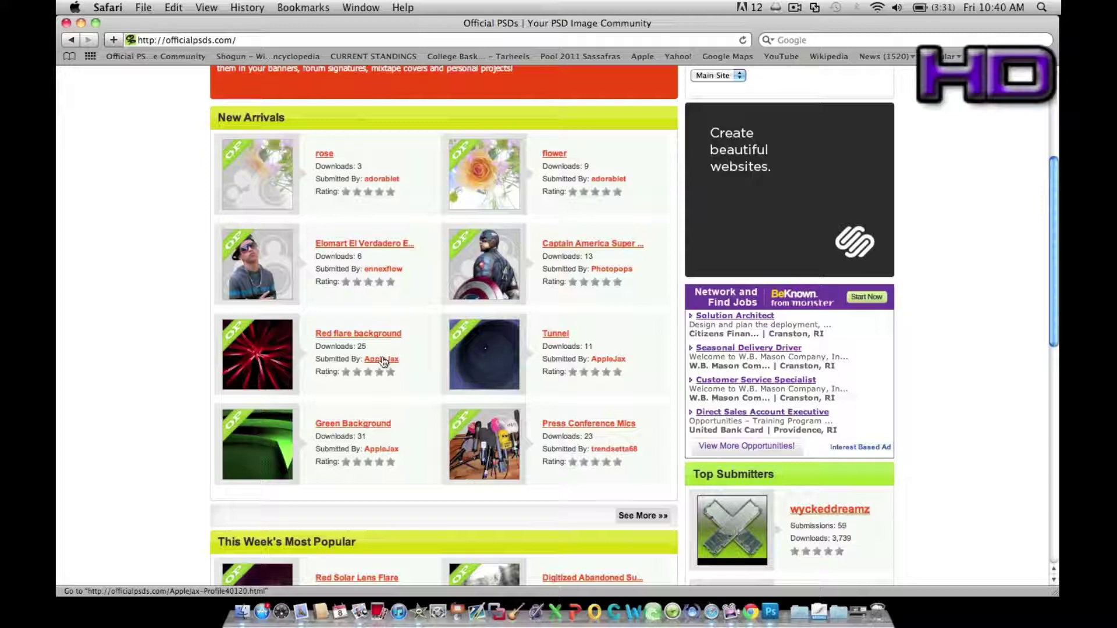
click(386, 336)
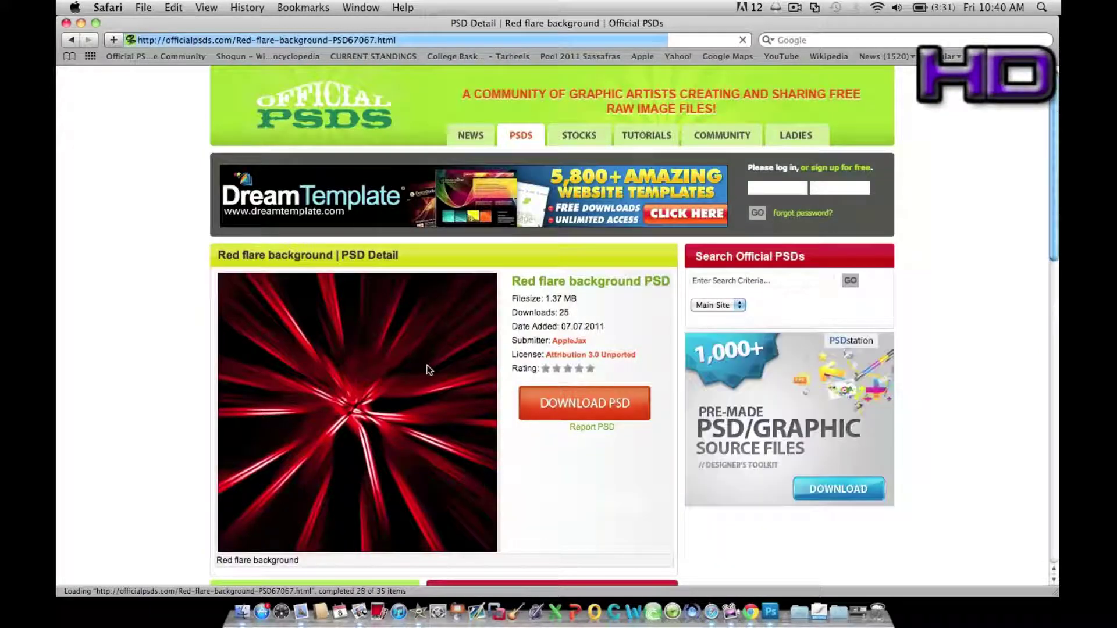
Download the Red flare background PSD, open it in Photoshop, and enlarge its window
click(562, 404)
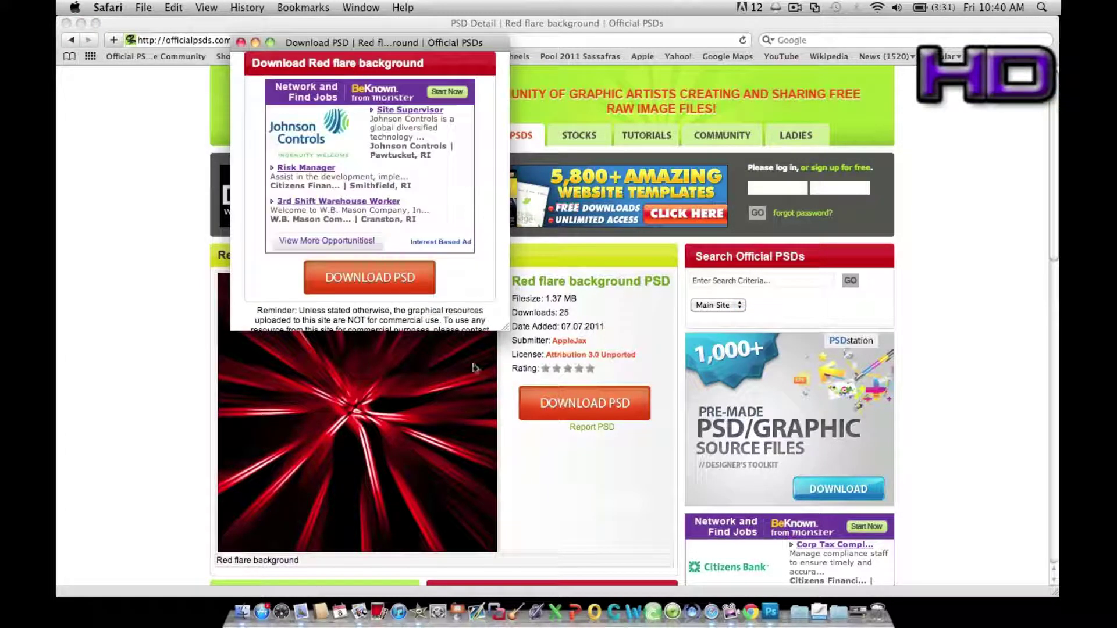
click(410, 282)
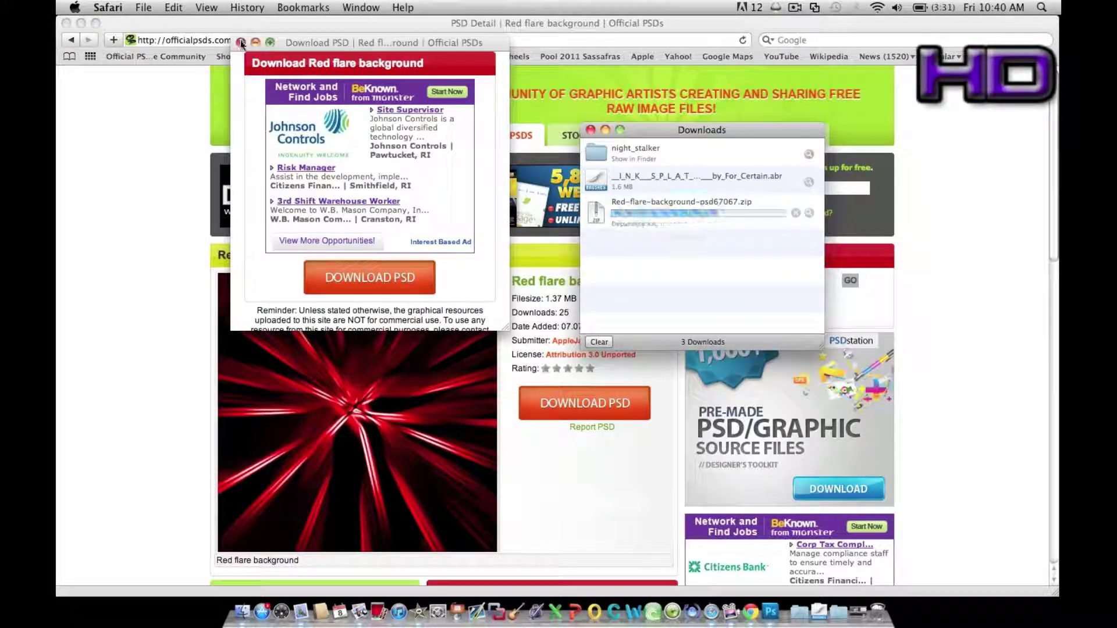
key(super+Tab)
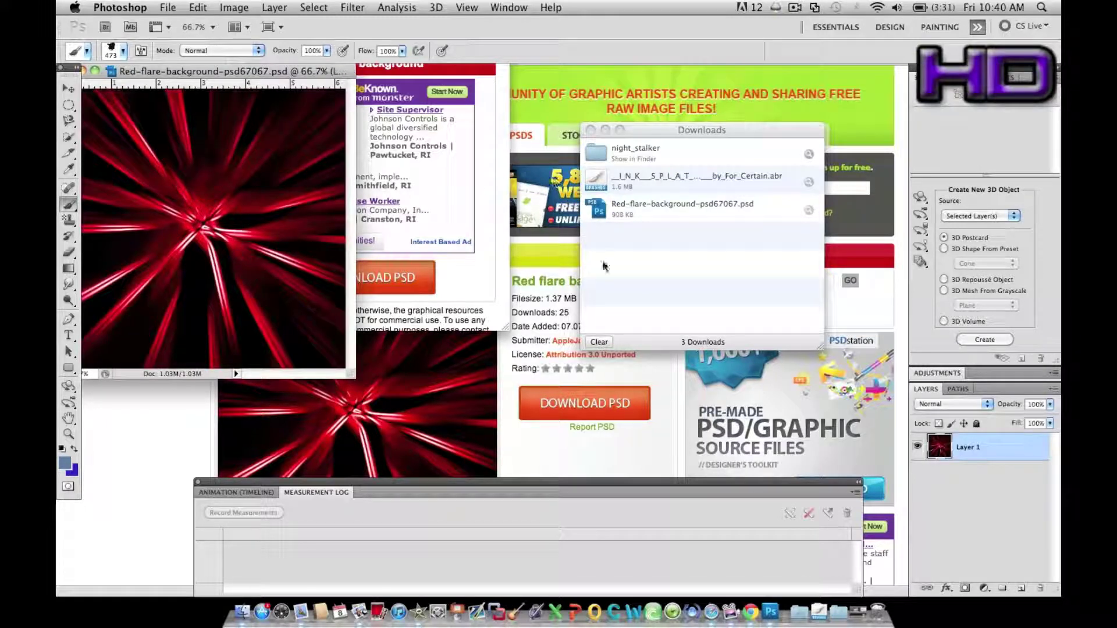
drag(353, 375, 632, 538)
drag(785, 597, 905, 508)
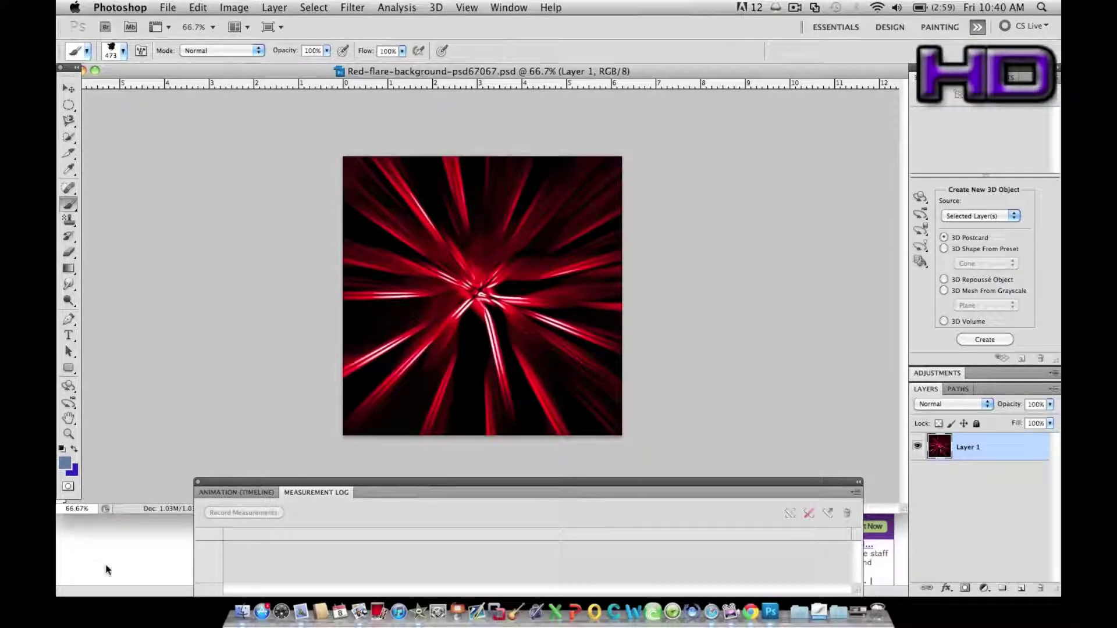
Search the Official PSDs site for 'photoshop'
click(111, 589)
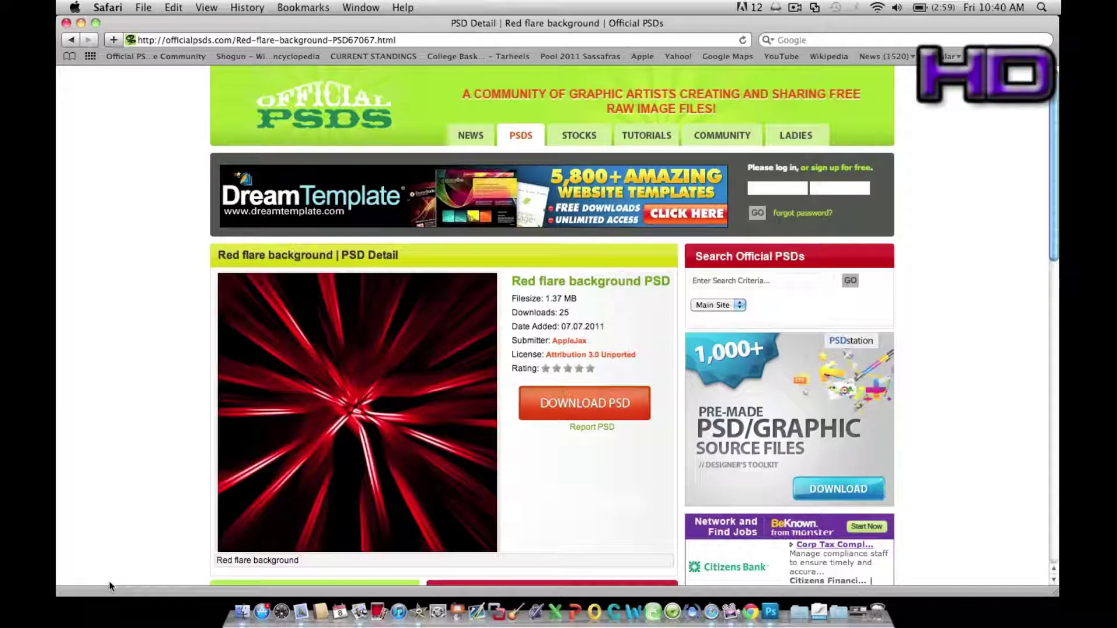
click(782, 282)
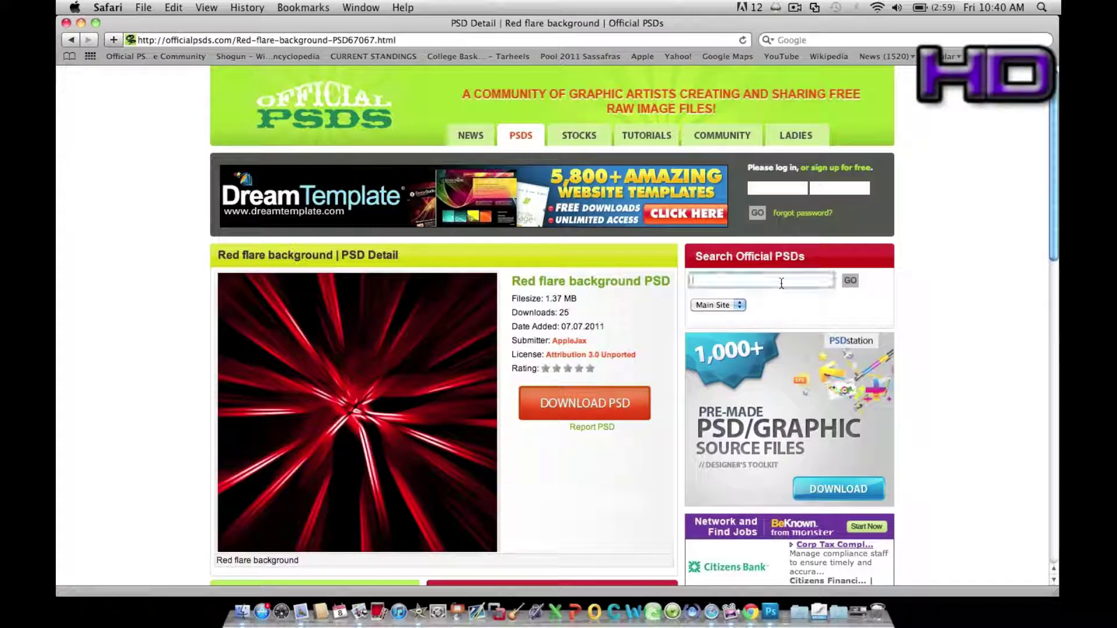
text(photoshop)
key(Return)
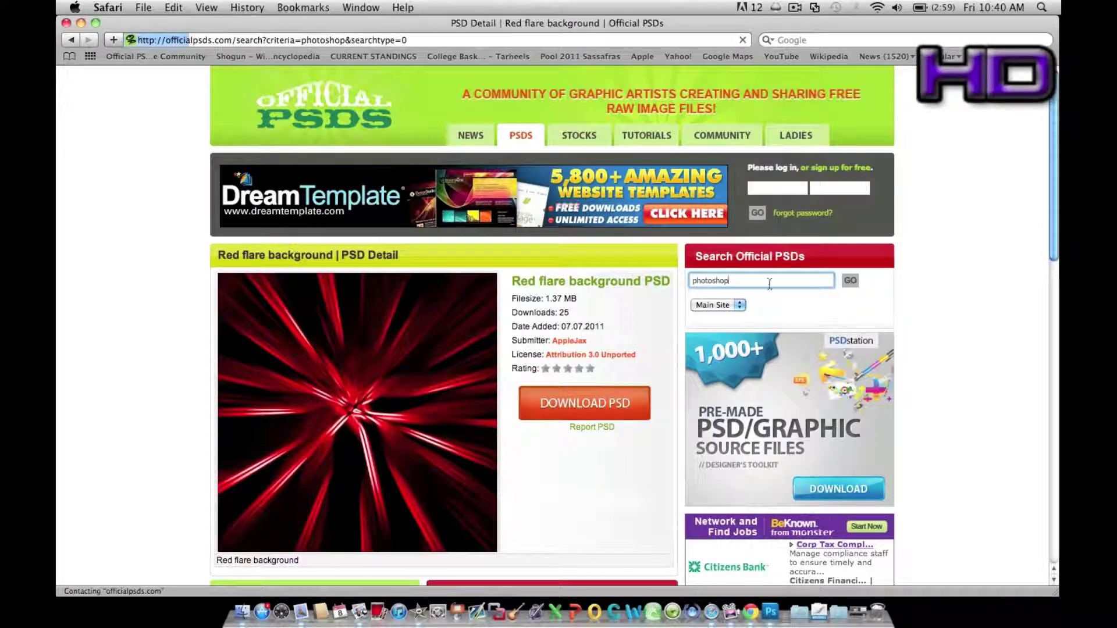
Open the Adobe Photoshop CS5 Icon page and download its PSD
scroll(700, 329, down, 5)
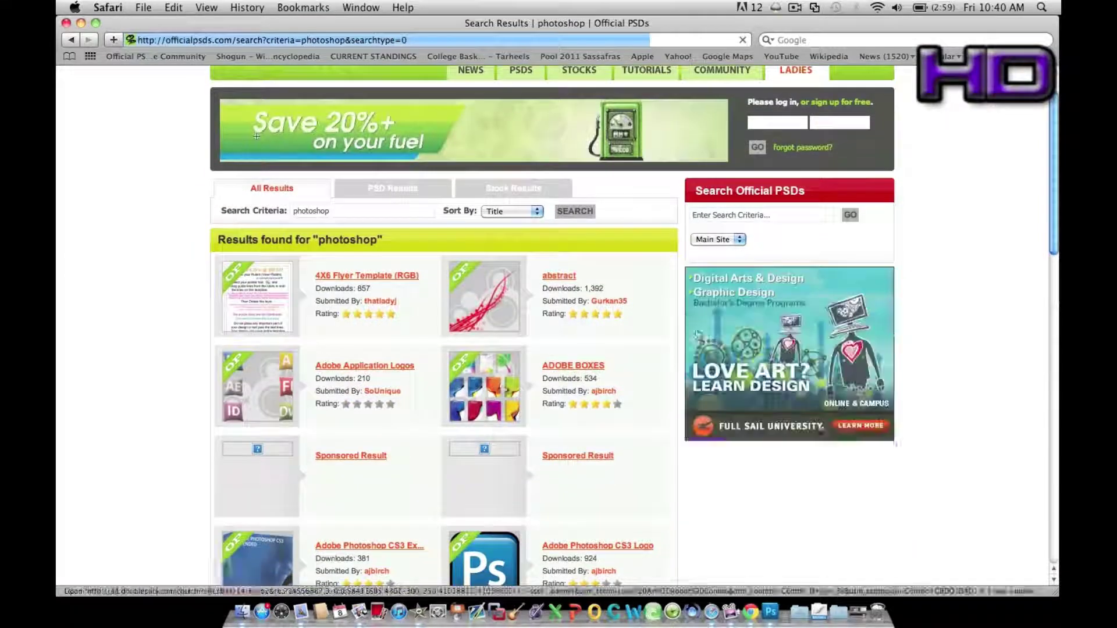
scroll(572, 365, down, 1)
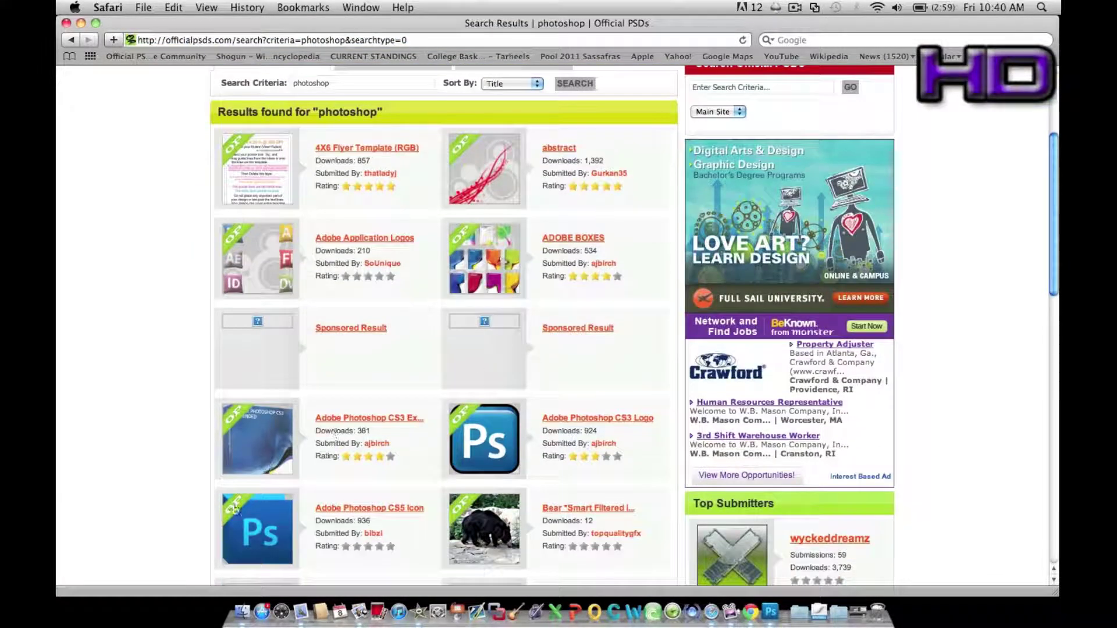
click(274, 528)
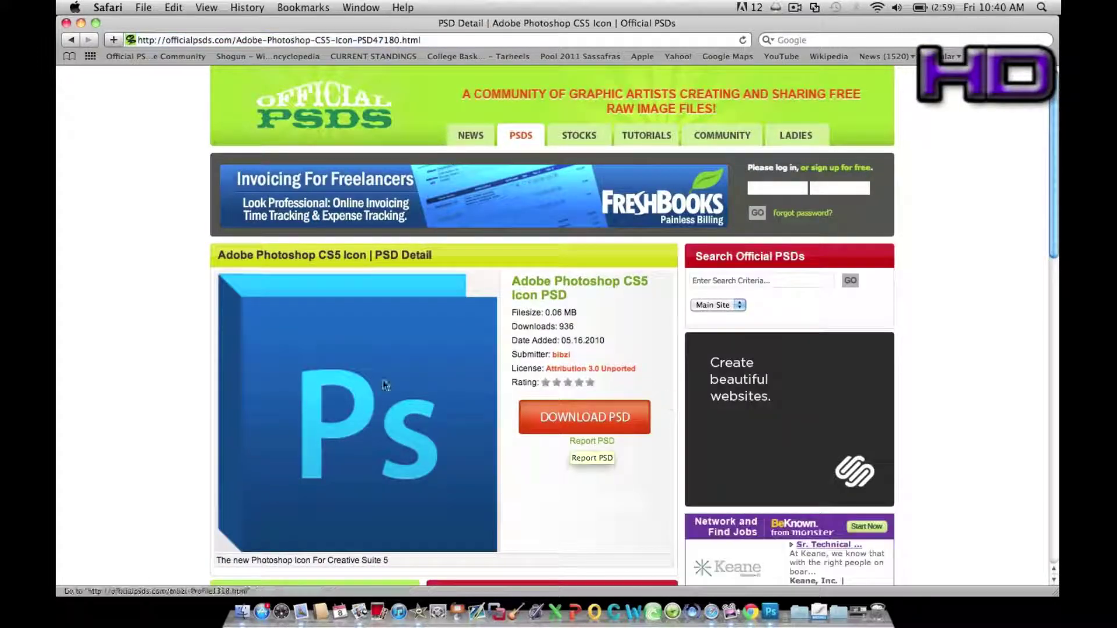
click(606, 417)
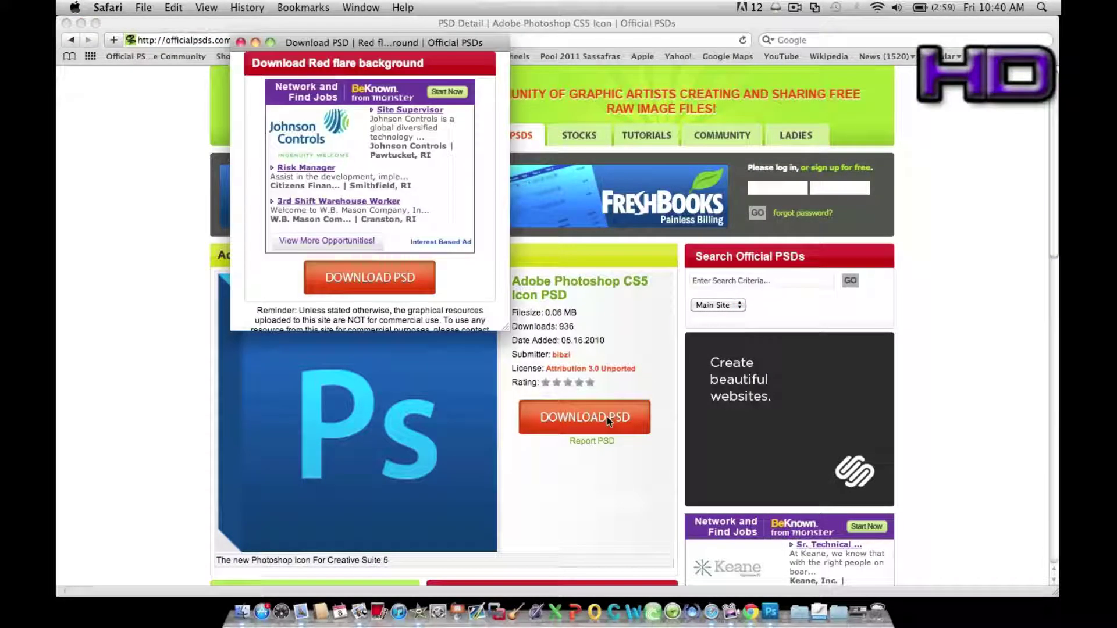
click(356, 289)
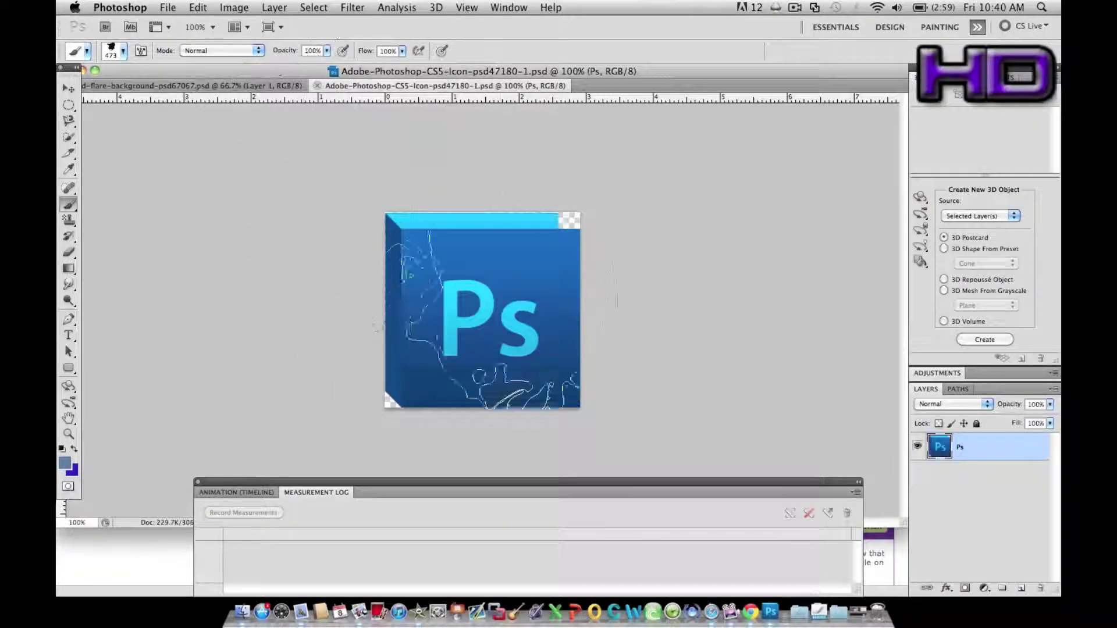
Paste the whole Ps icon image into the Red flare background document
key(super+a)
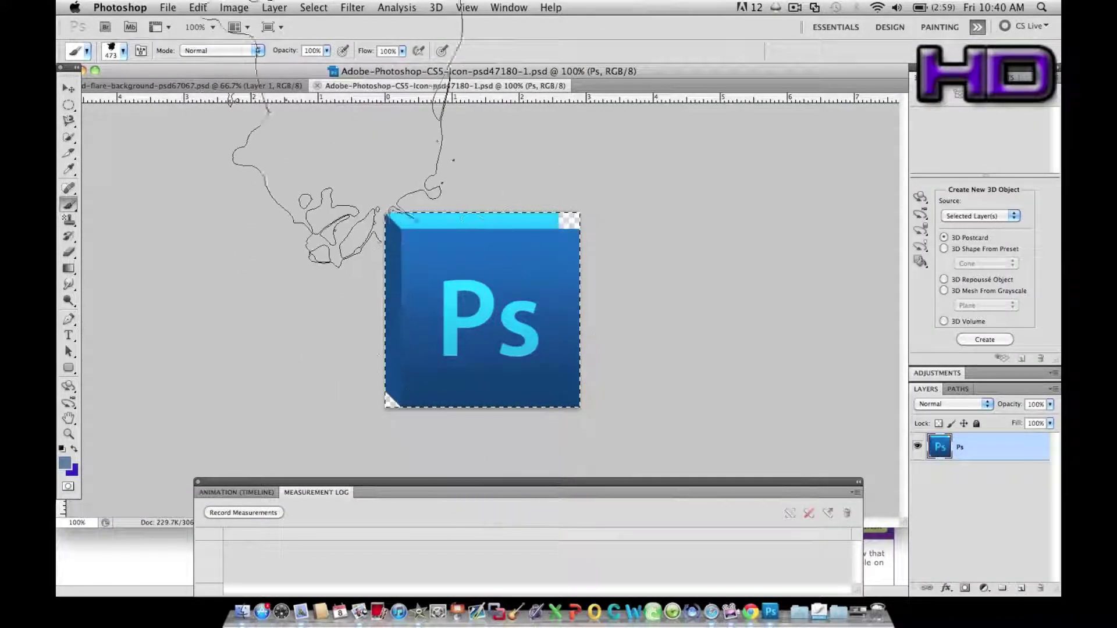
click(269, 82)
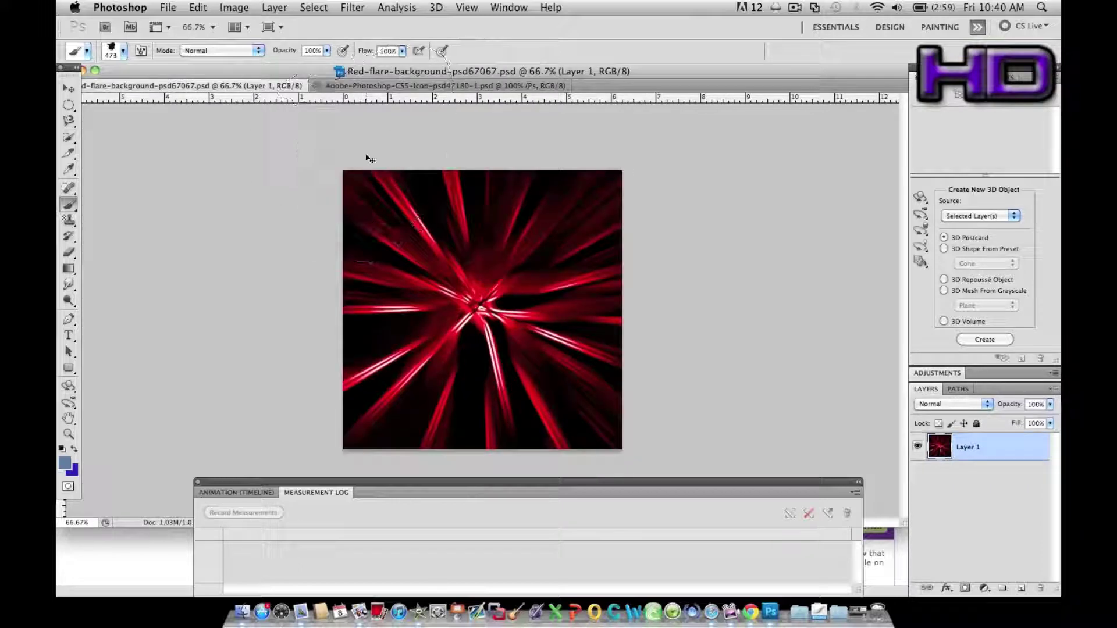
key(super+v)
Scale the pasted Ps icon down proportionally to about 56% and commit
click(198, 7)
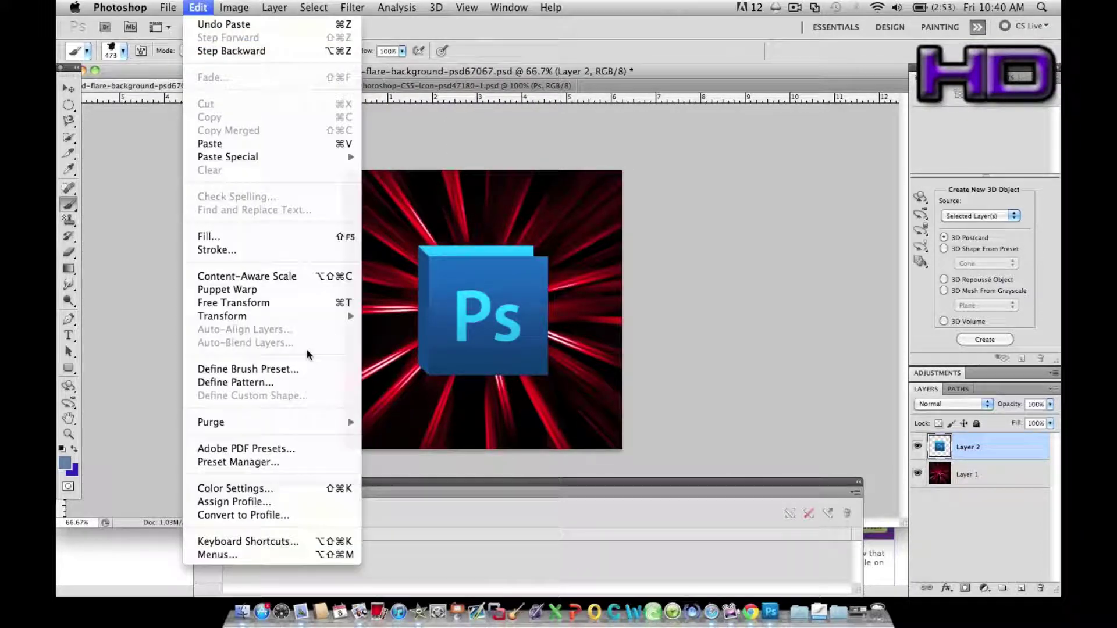
mouse_move(321, 314)
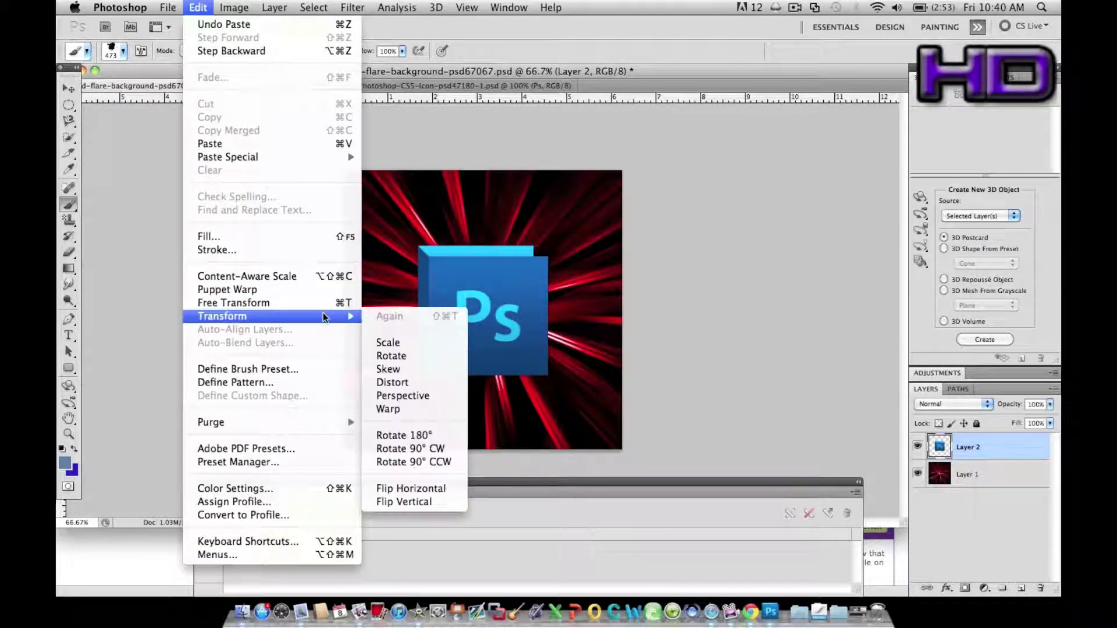
click(410, 344)
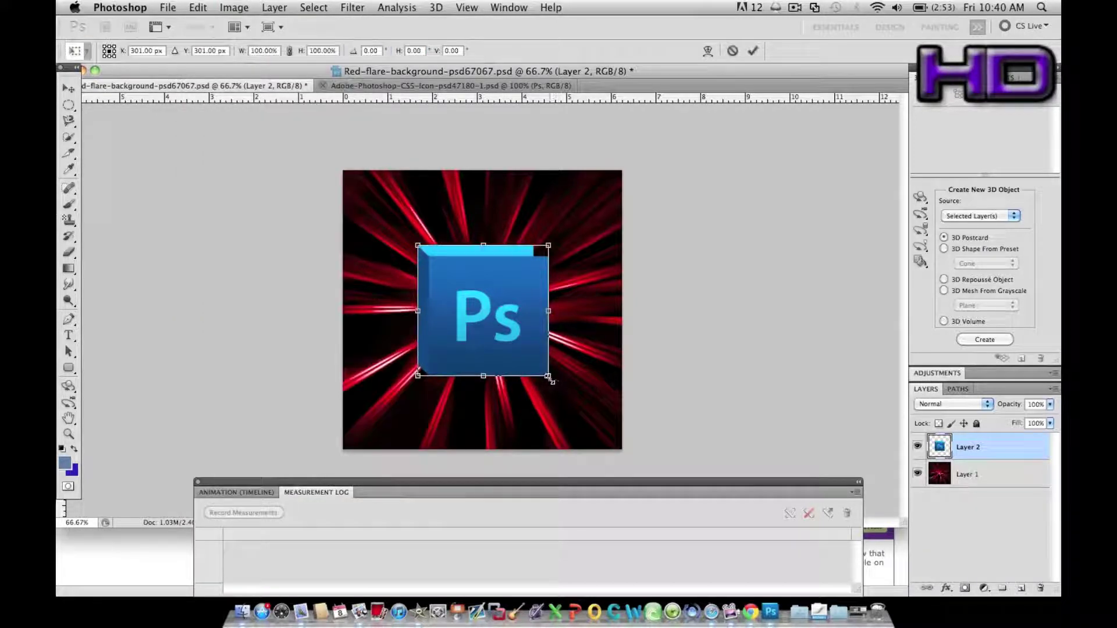
drag(547, 377, 506, 303)
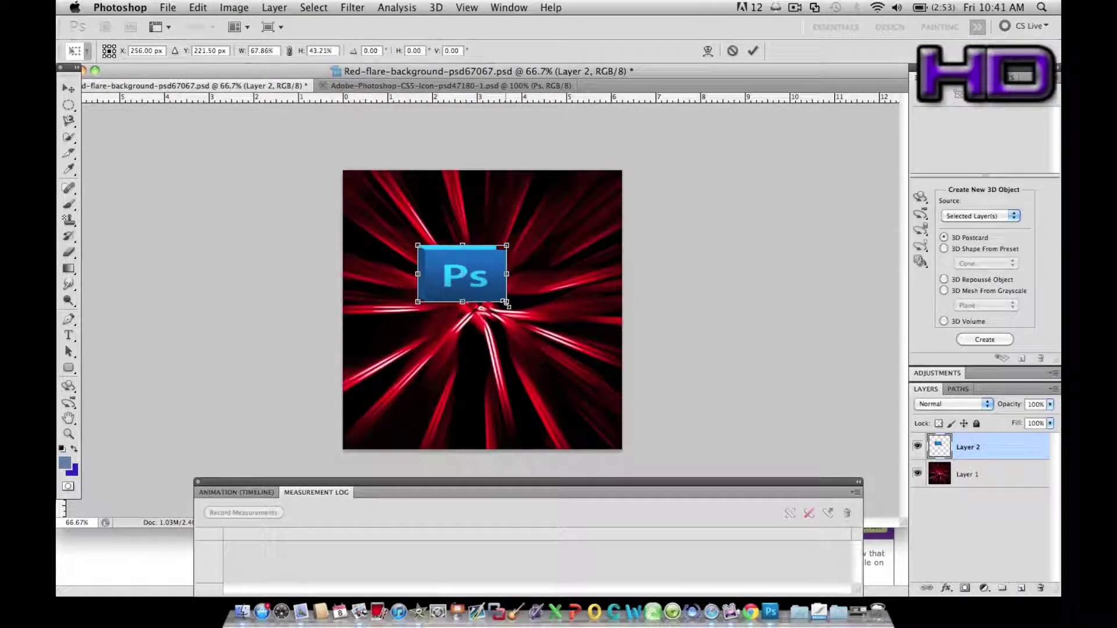
key(ctrl+z)
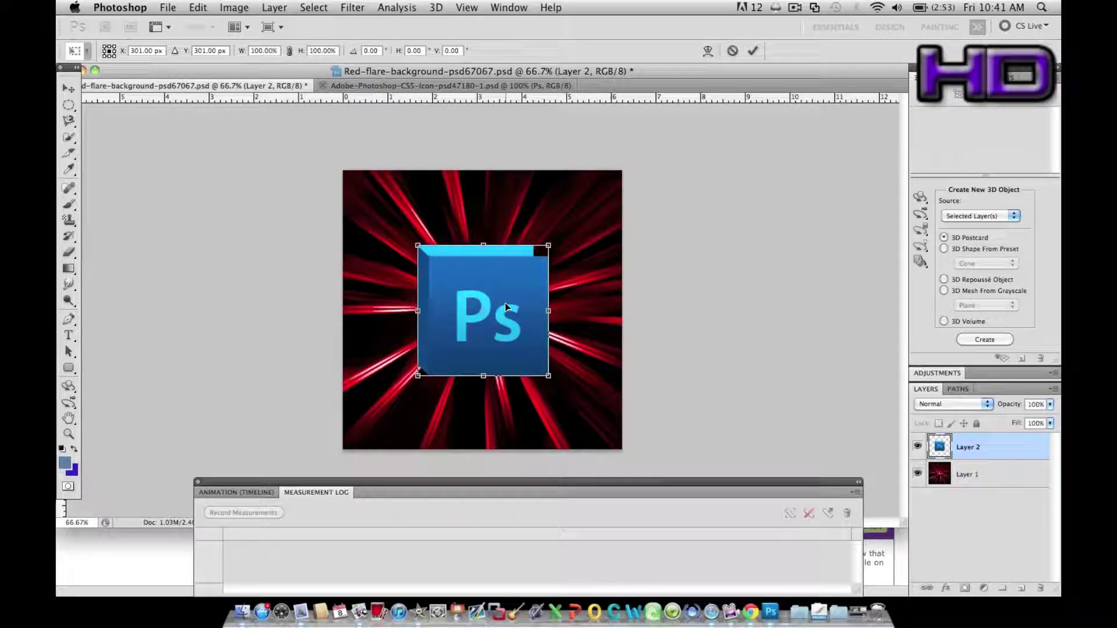
drag(548, 378, 491, 356)
key(super+z)
drag(549, 378, 495, 336)
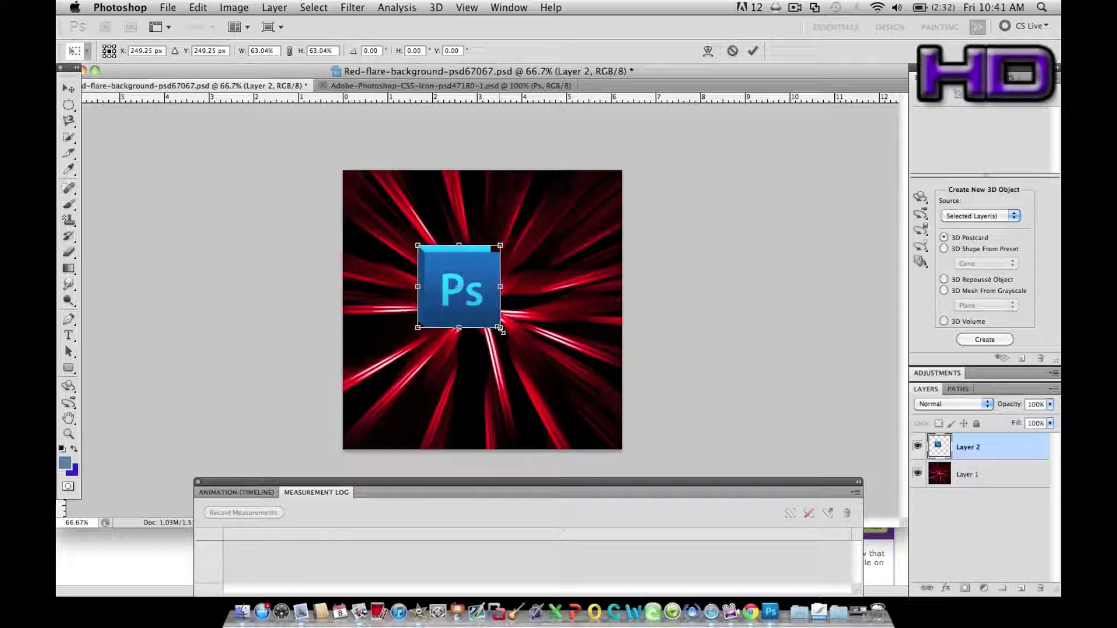
drag(500, 328, 479, 306)
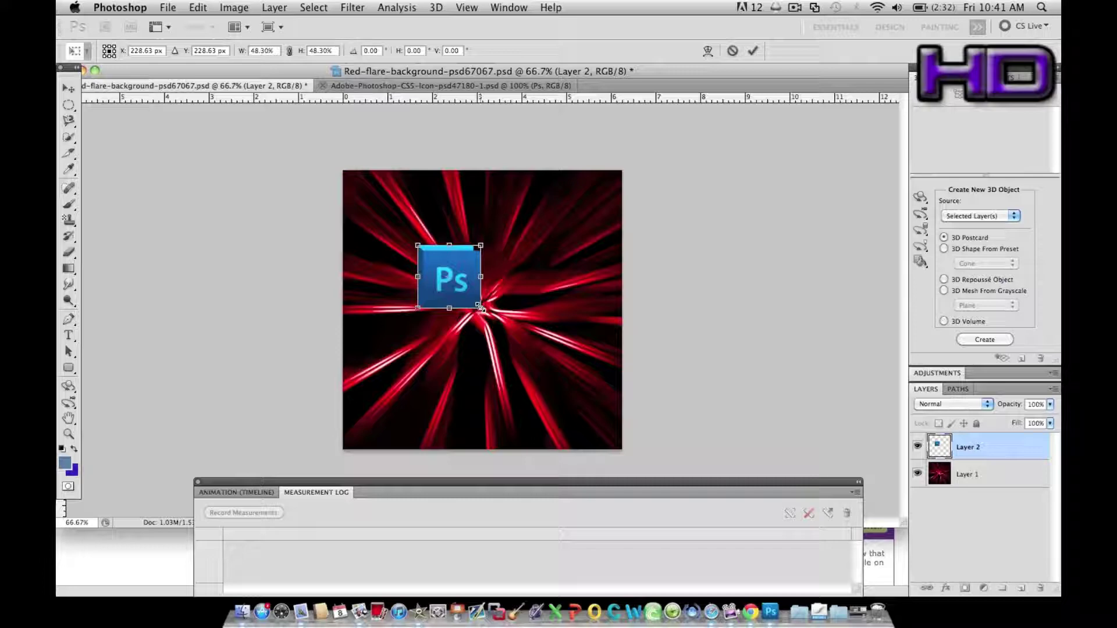
key(Return)
Move the Ps icon to the upper left of the canvas
key(b)
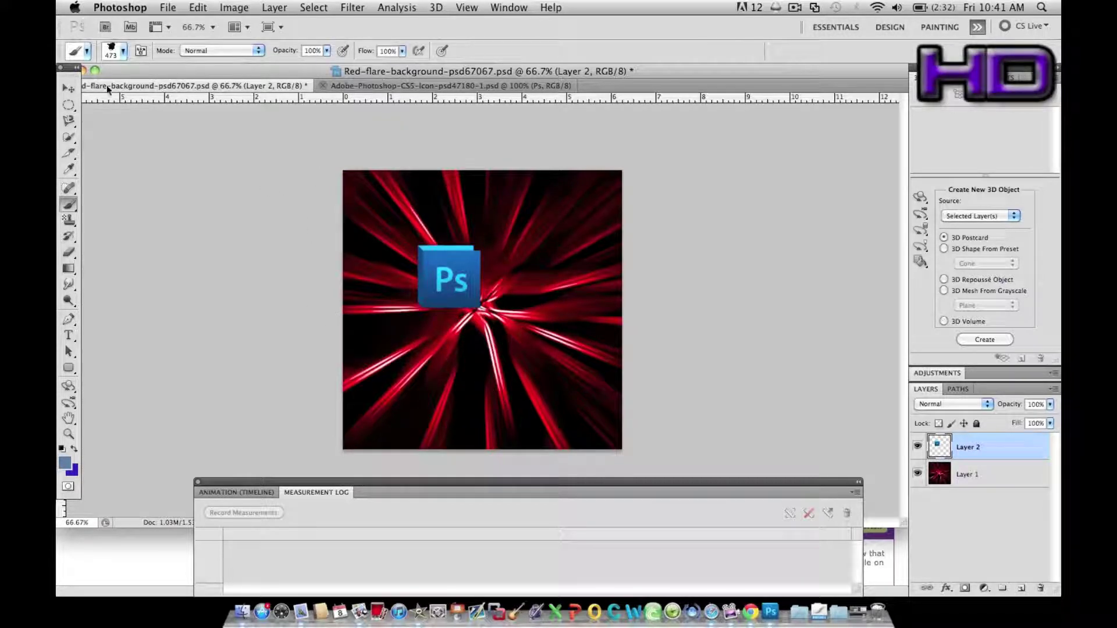
click(68, 88)
drag(438, 276, 380, 269)
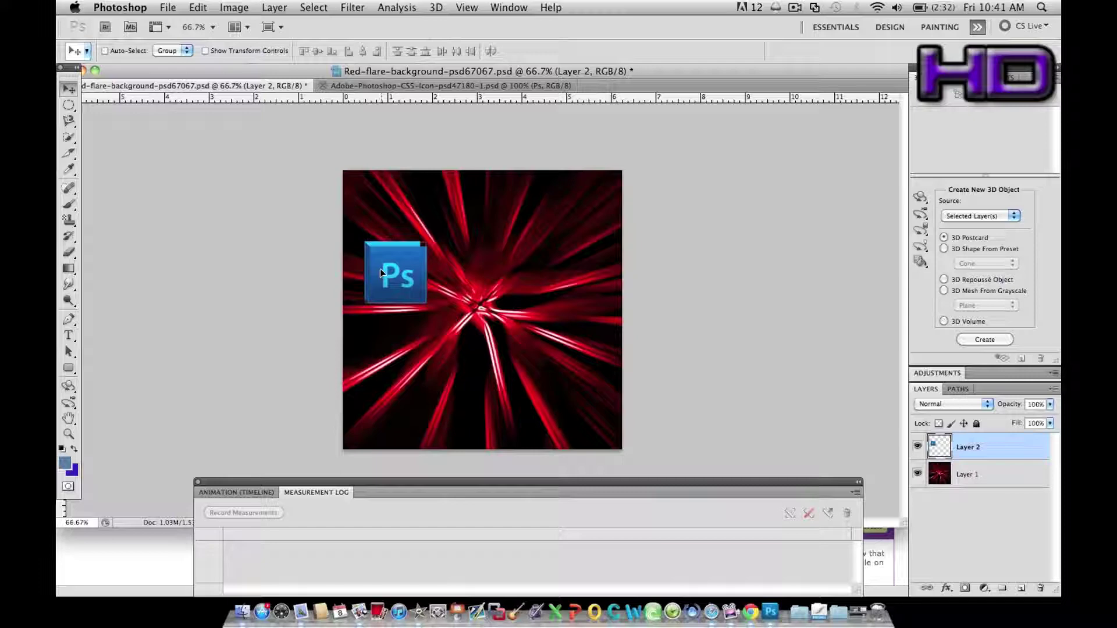
Set the foreground colour to a deep purple for the text
click(69, 335)
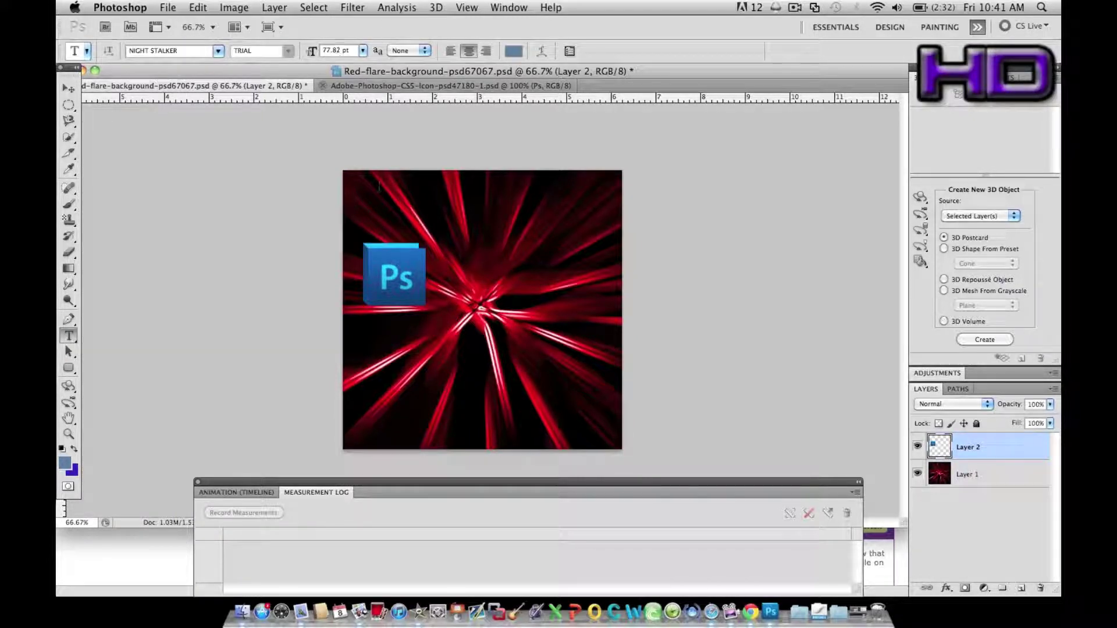
click(66, 463)
click(732, 231)
drag(732, 231, 724, 213)
click(674, 255)
drag(674, 254, 686, 269)
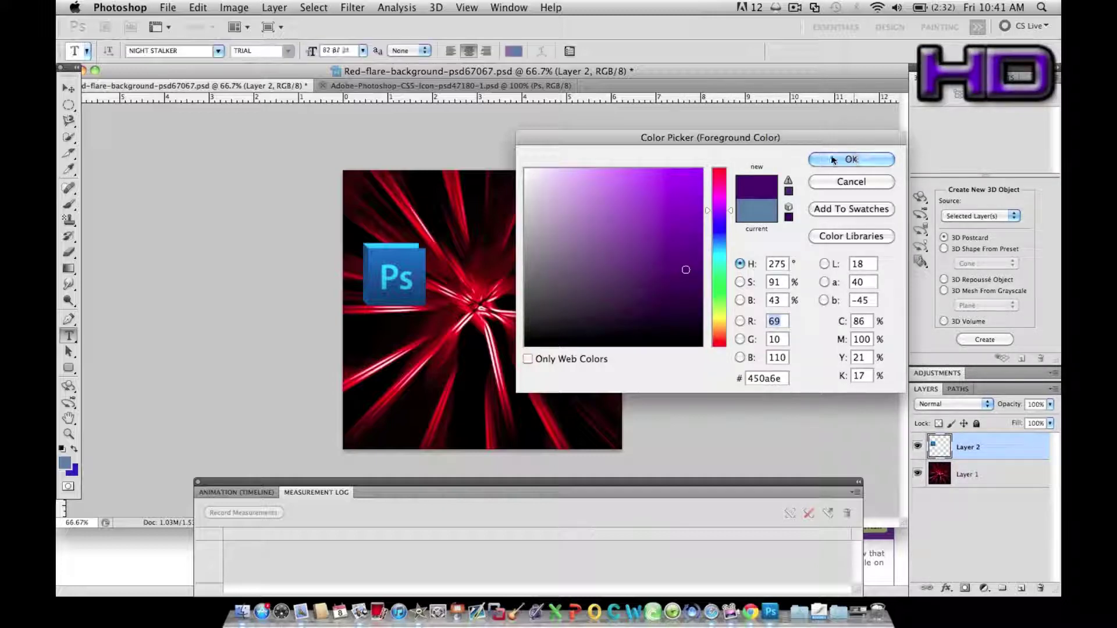
click(850, 159)
key(t)
Type the Heytch dee tutorials title, enlarge it to 122 pt, and stretch it wider
click(403, 372)
text(PEXTEK HD)
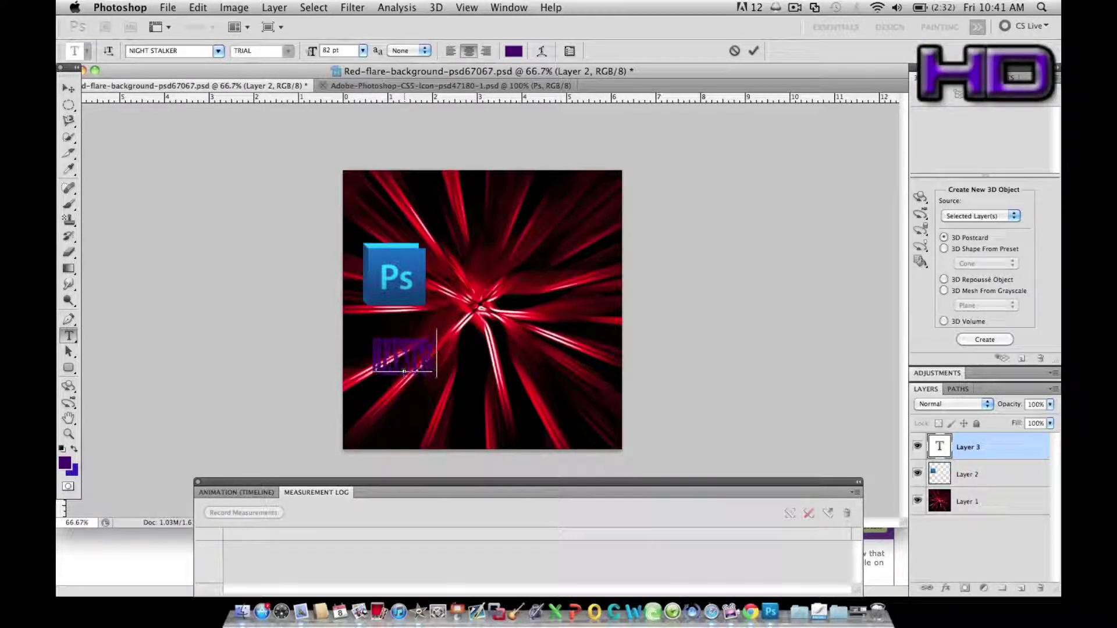
text( TUTORIALS)
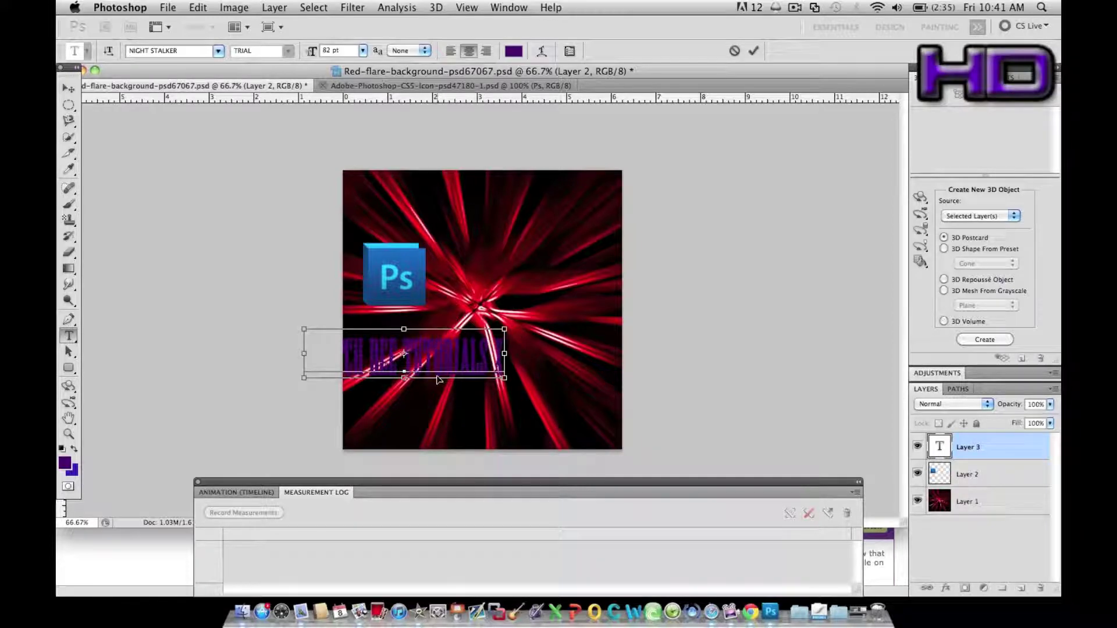
key(super+a)
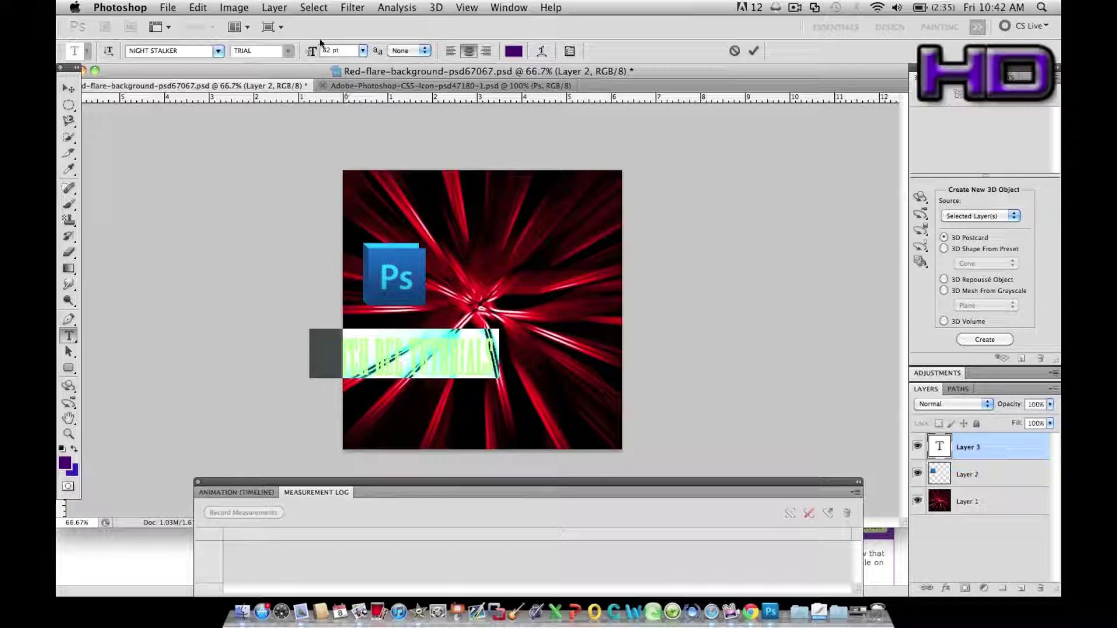
drag(312, 51, 463, 263)
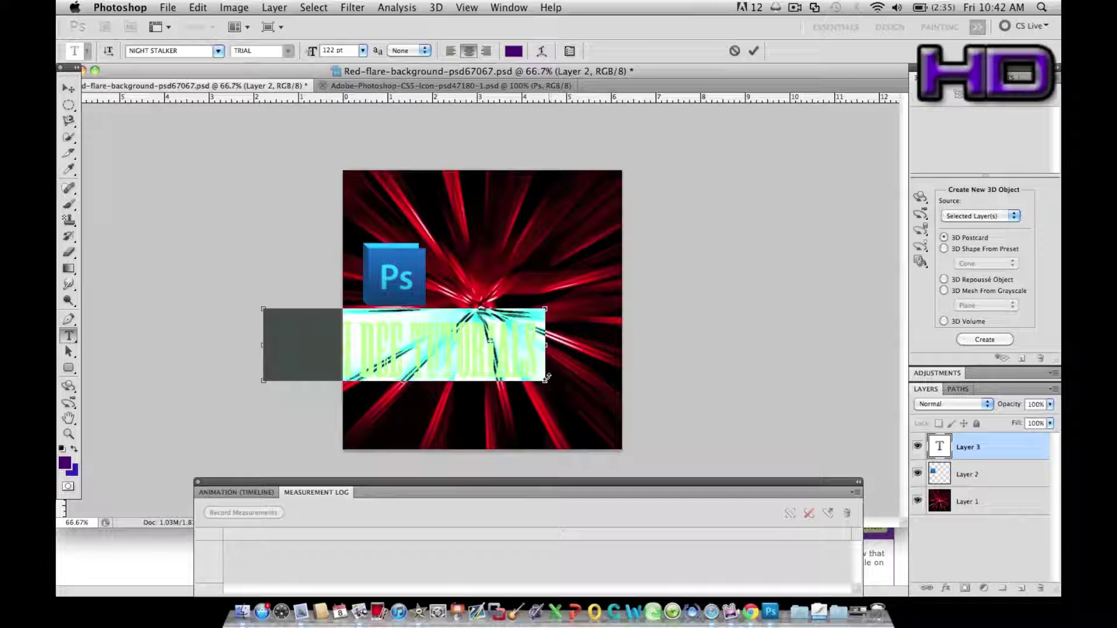
drag(546, 347, 584, 348)
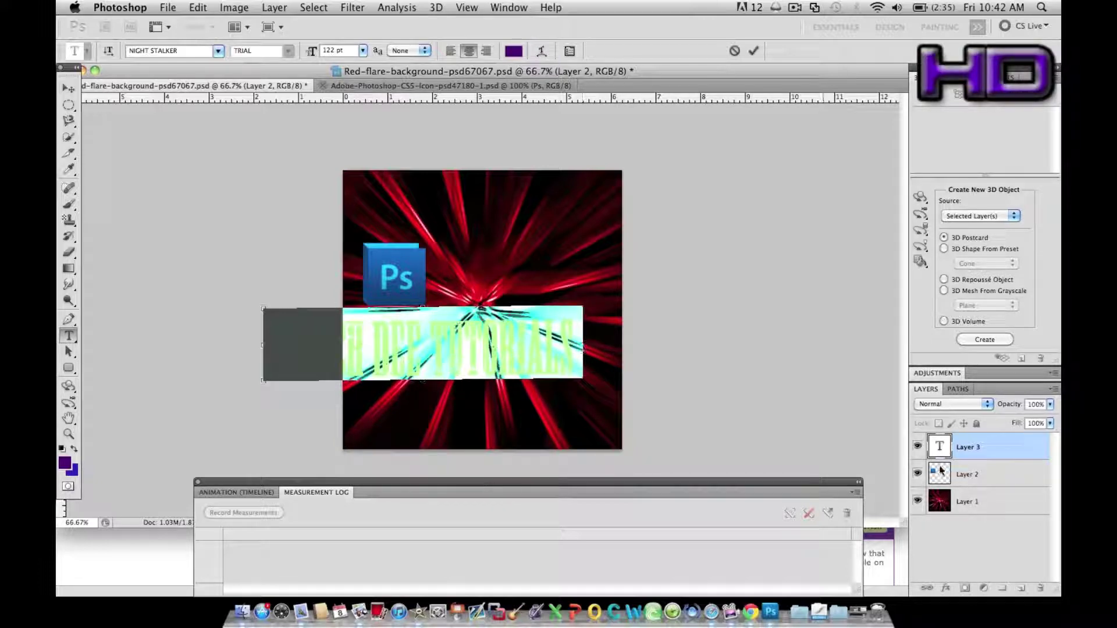
double_click(980, 446)
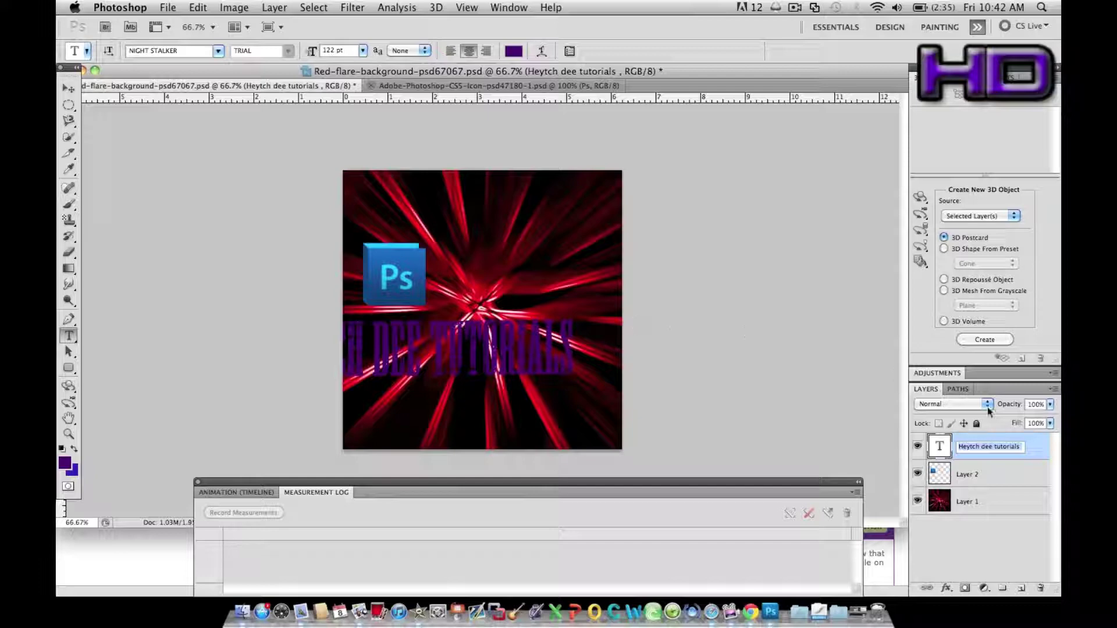
Give the title text layer Drop Shadow and Stroke layer styles
double_click(1032, 441)
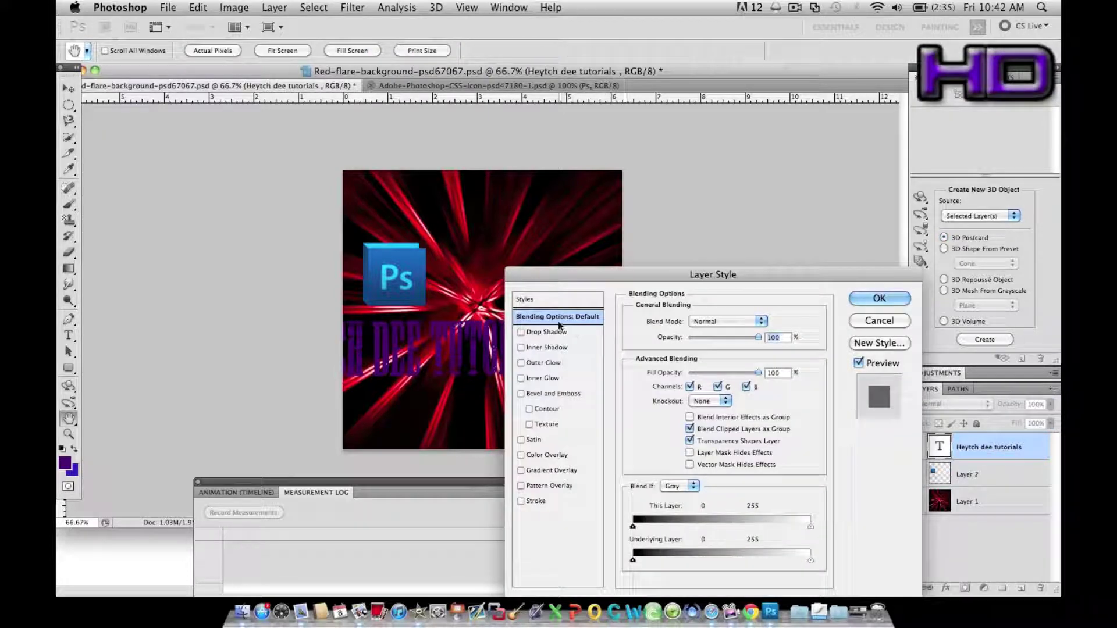
click(520, 332)
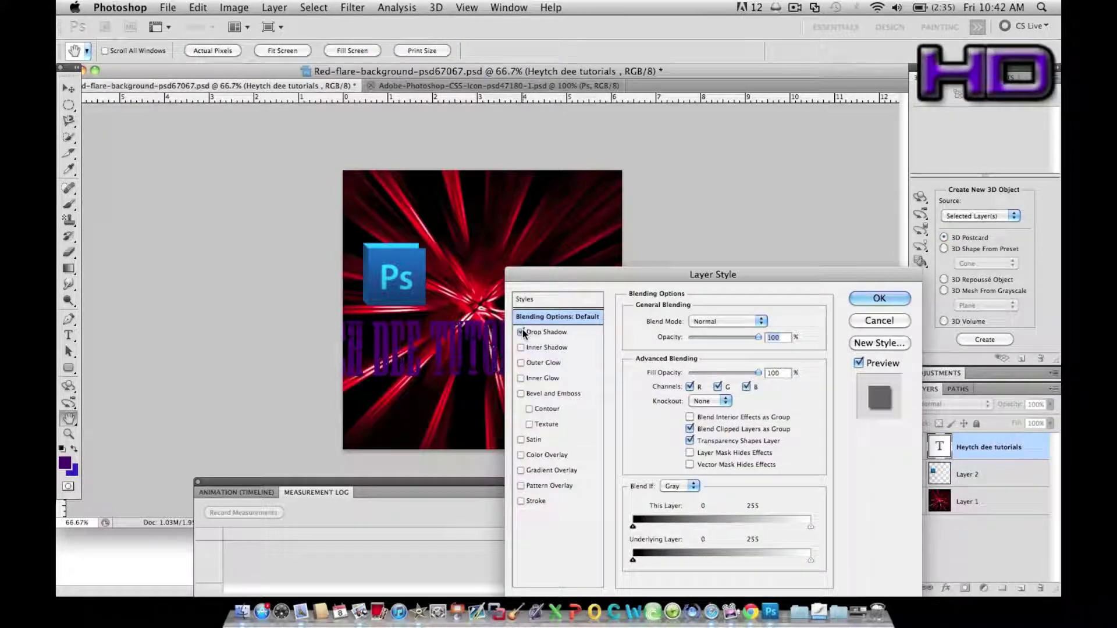
click(521, 501)
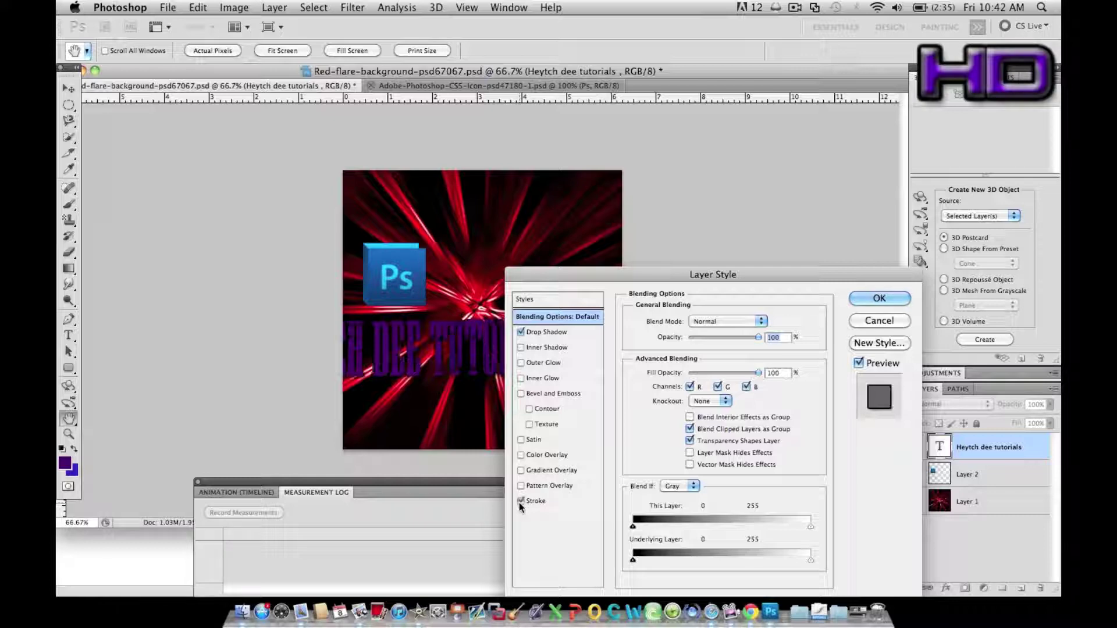
click(879, 298)
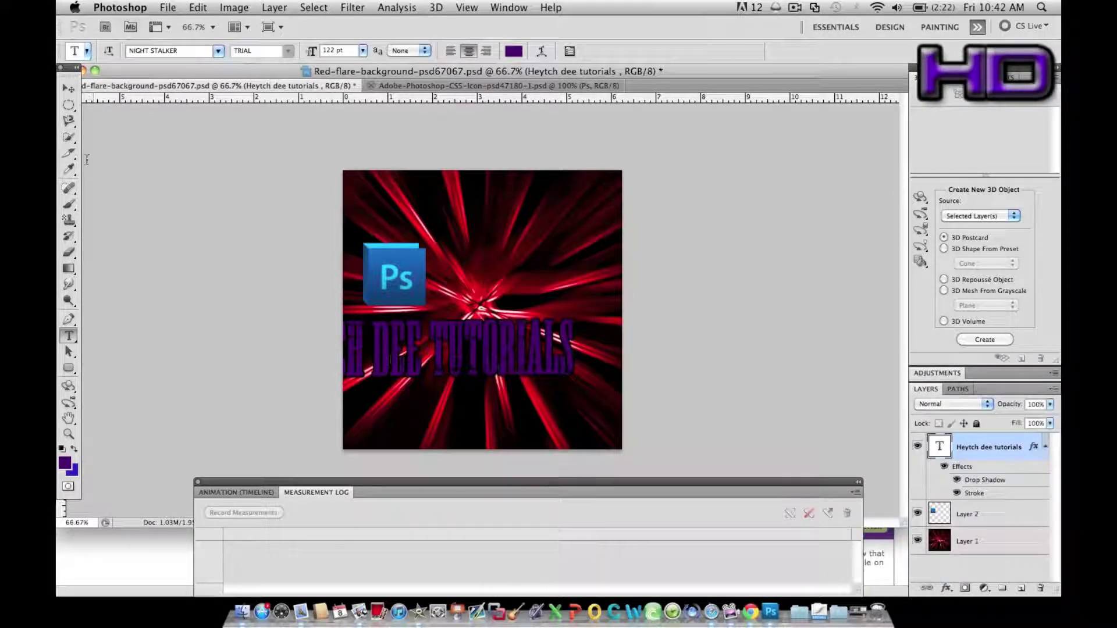
click(69, 88)
Reduce the title to 106 pt so it wraps to two lines, then centre it
drag(503, 374, 573, 400)
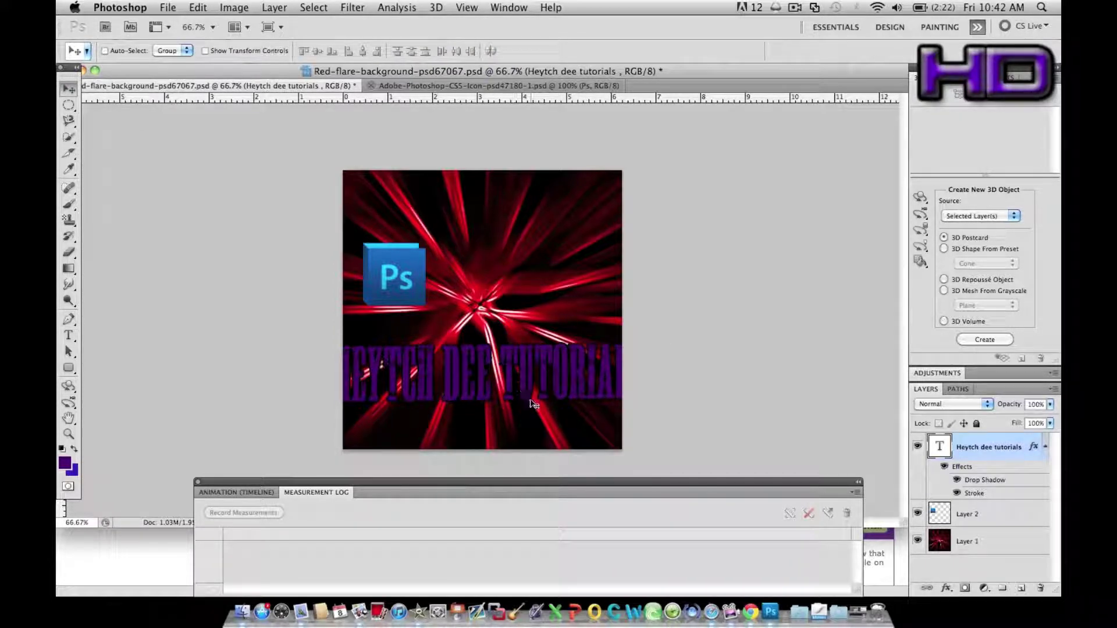
click(68, 336)
click(449, 361)
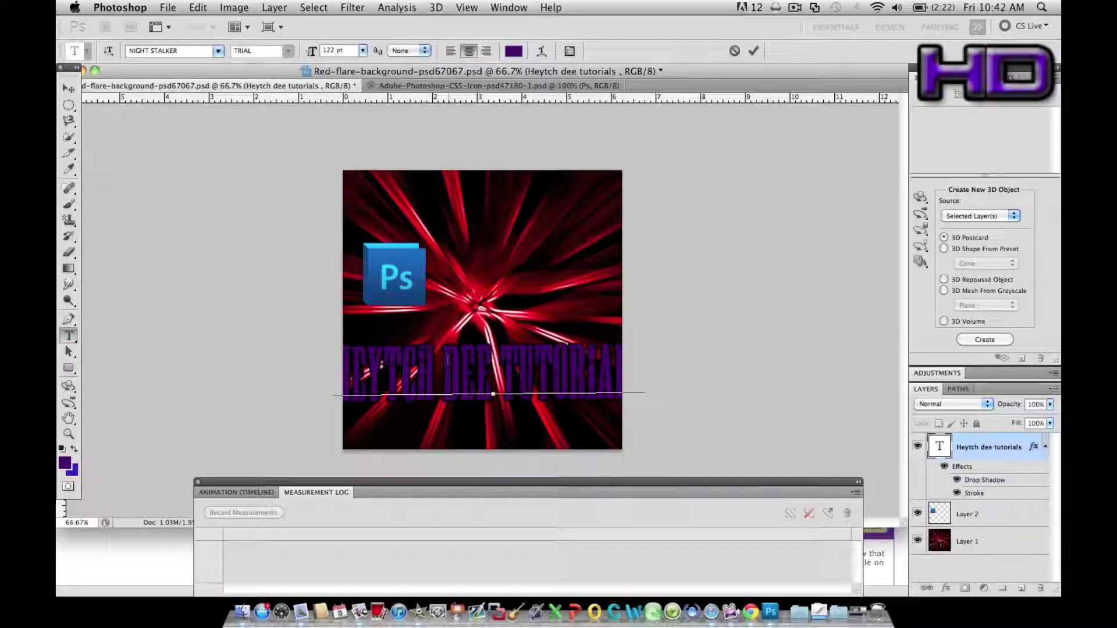
key(ctrl+a)
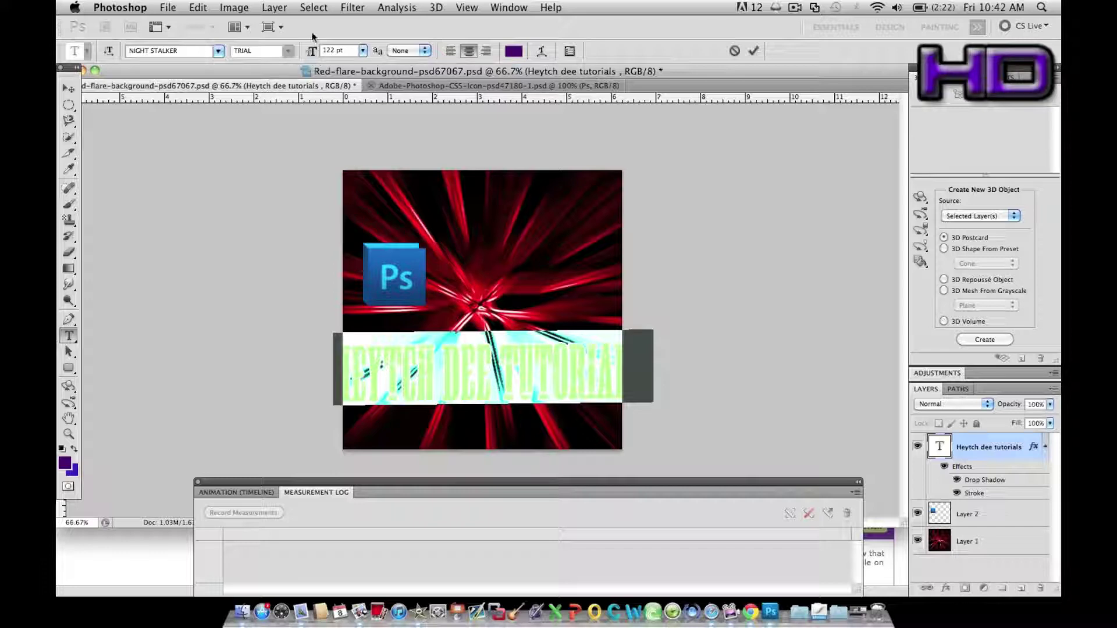
drag(311, 51, 302, 50)
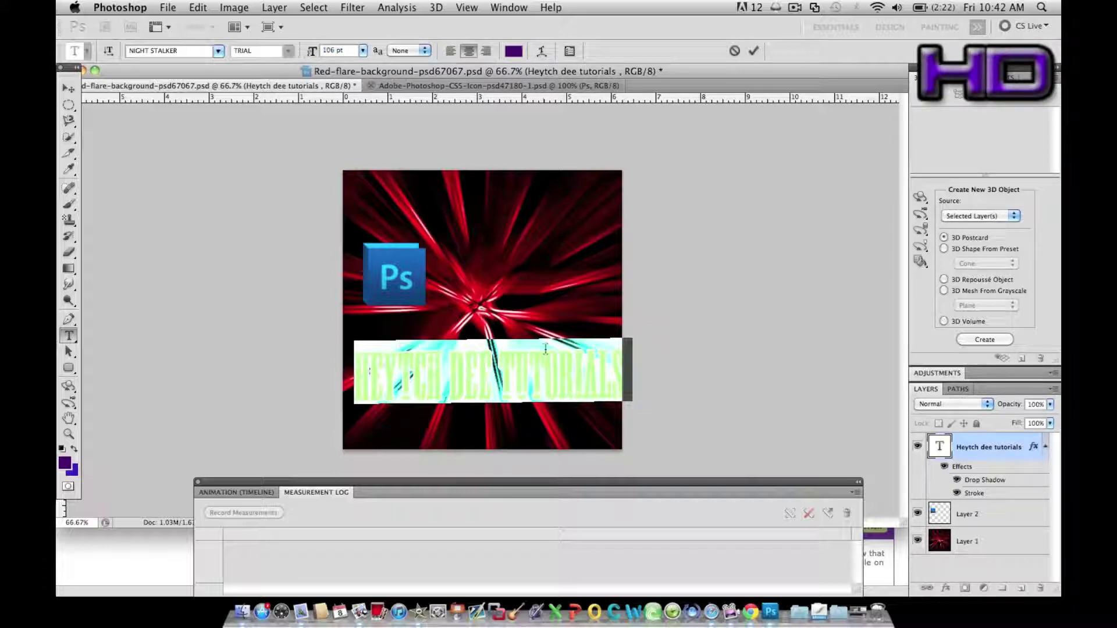
click(495, 379)
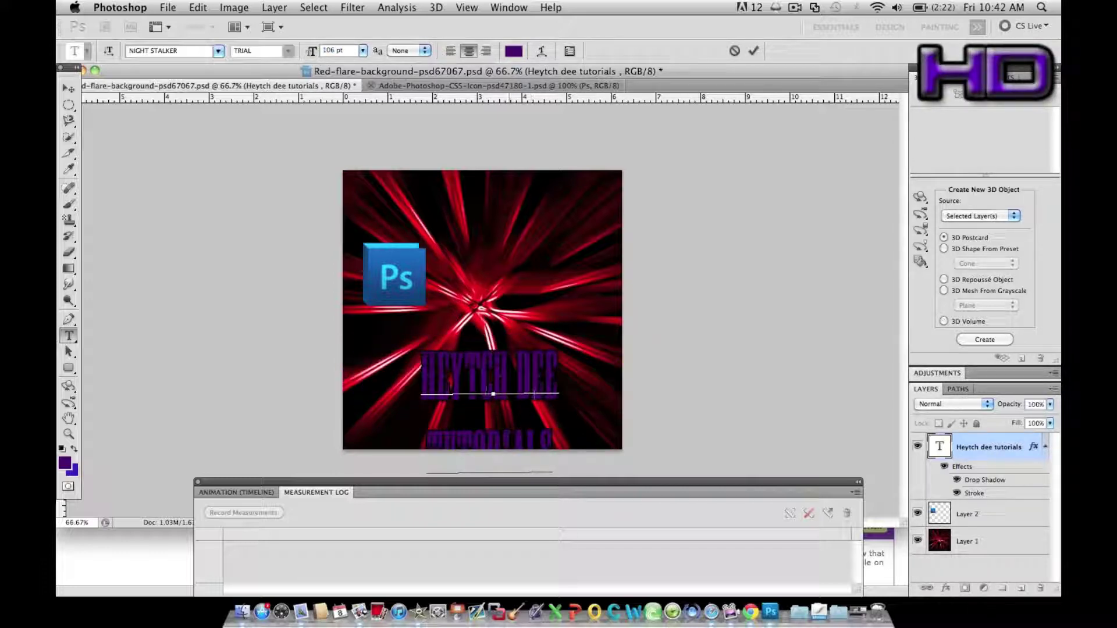
click(69, 89)
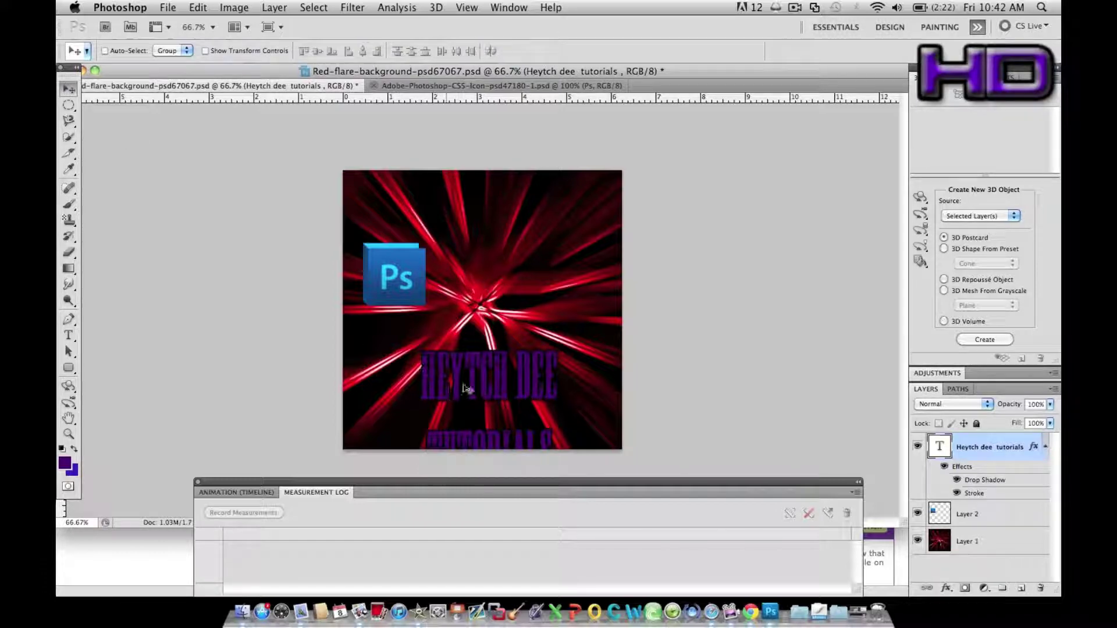
mouse_move(480, 340)
mouse_down()
mouse_move(486, 276)
mouse_move(471, 308)
mouse_move(581, 326)
mouse_move(472, 329)
mouse_up()
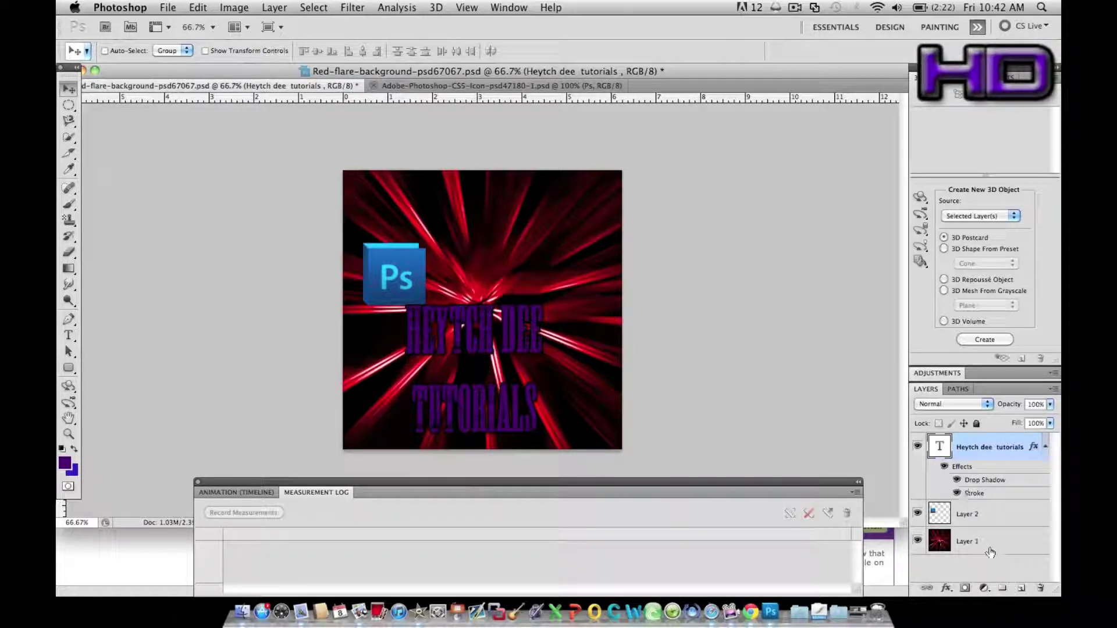
Move the Ps icon to the upper right and shift the title up and left
click(971, 507)
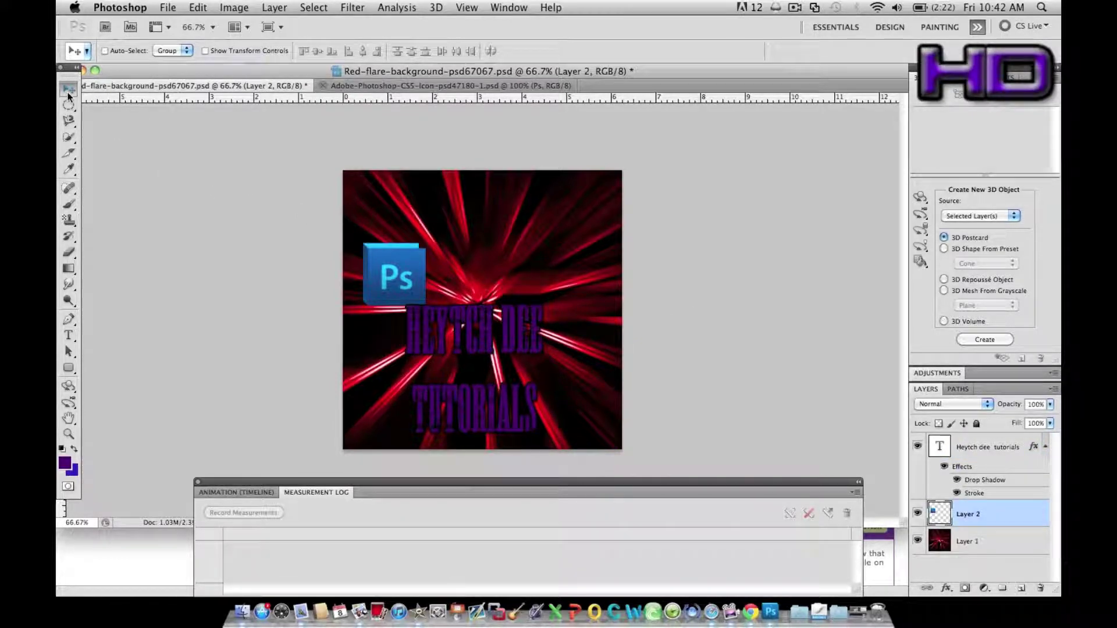
drag(389, 284, 580, 332)
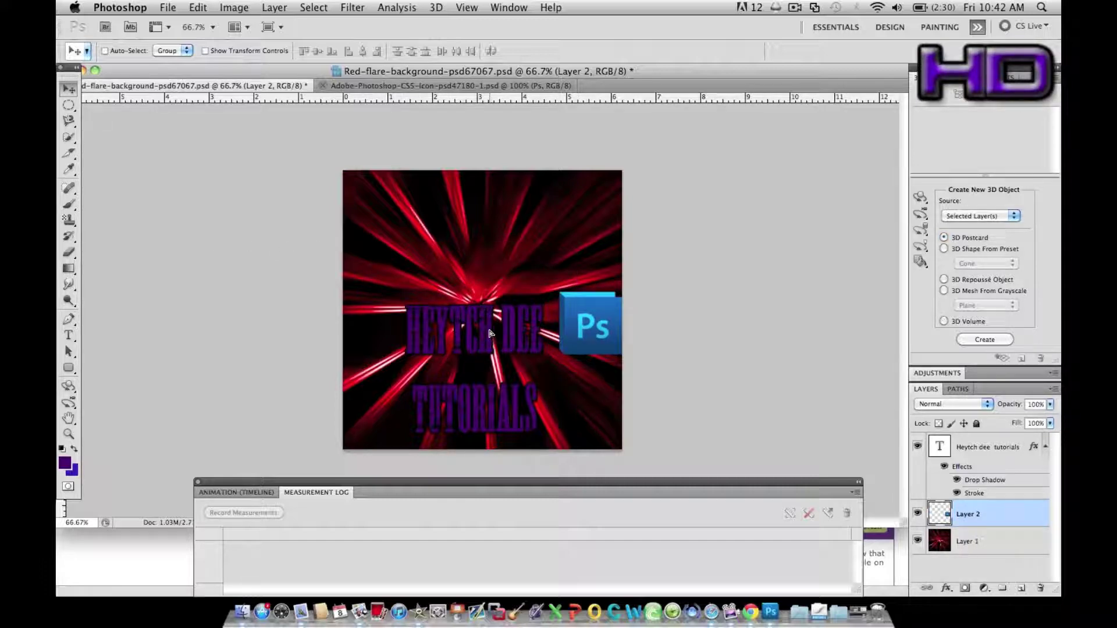
drag(489, 333, 460, 271)
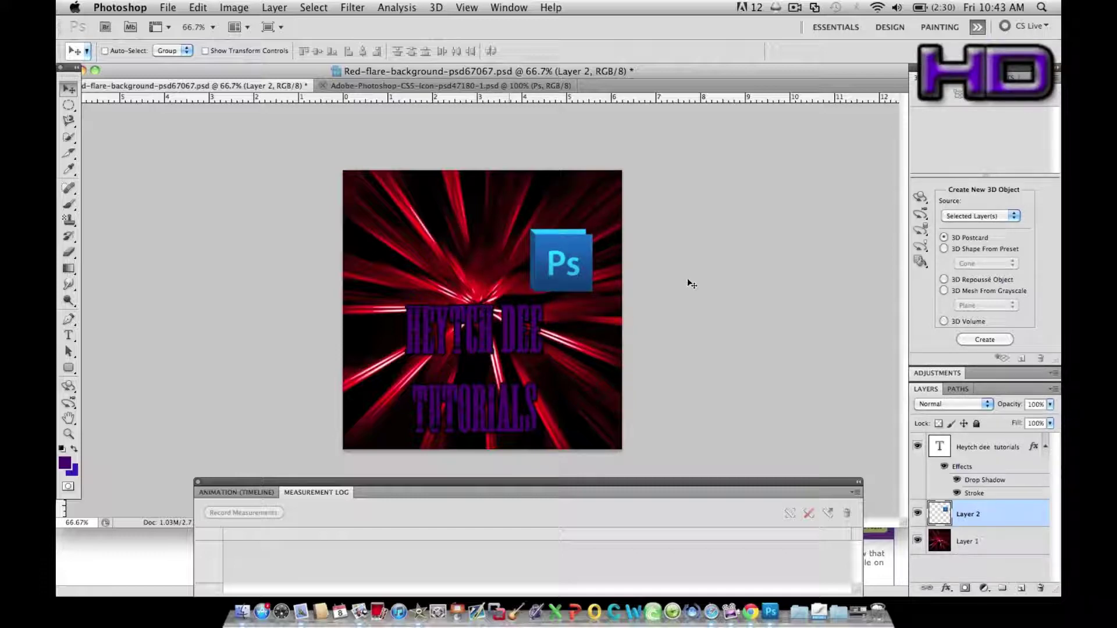
click(981, 450)
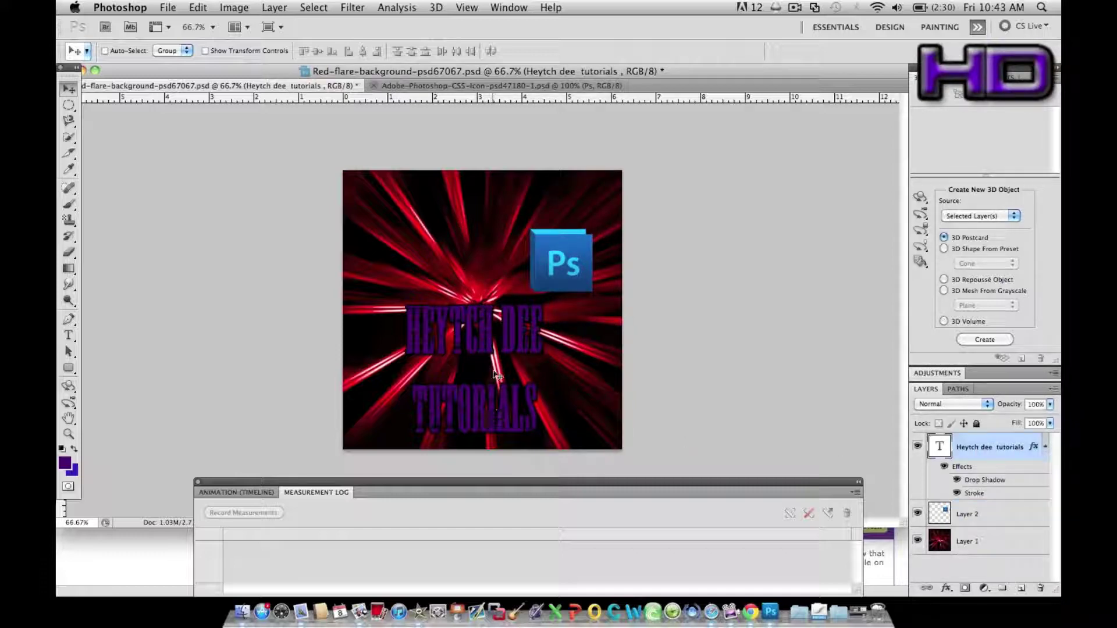
drag(494, 363, 479, 291)
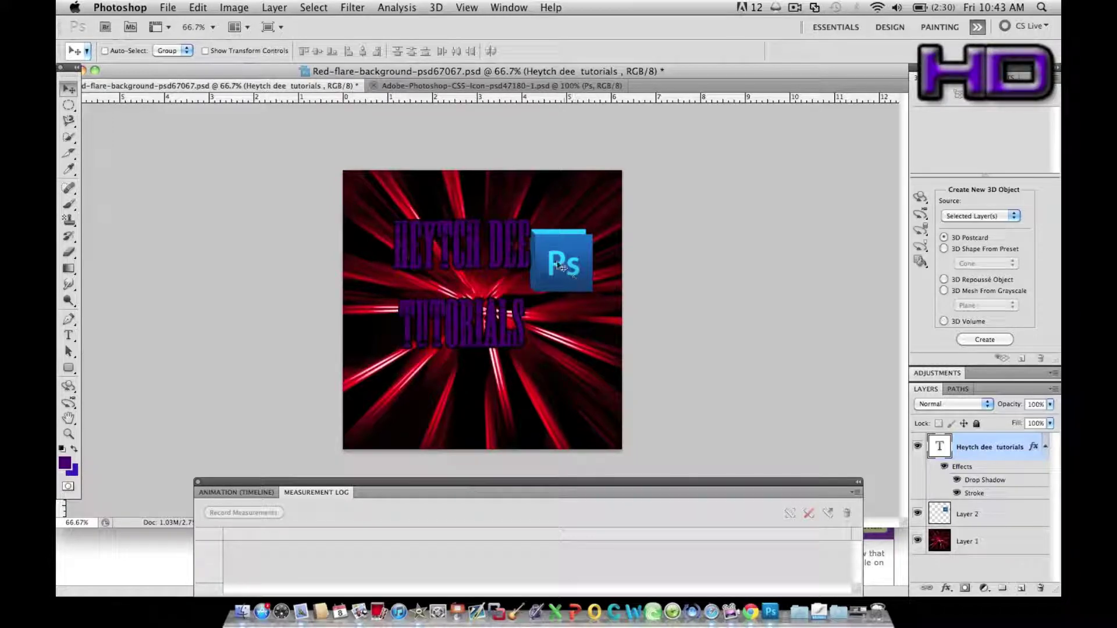
Place the Ps icon bottom centre below the title and raise the title toward the top
key(alt+[)
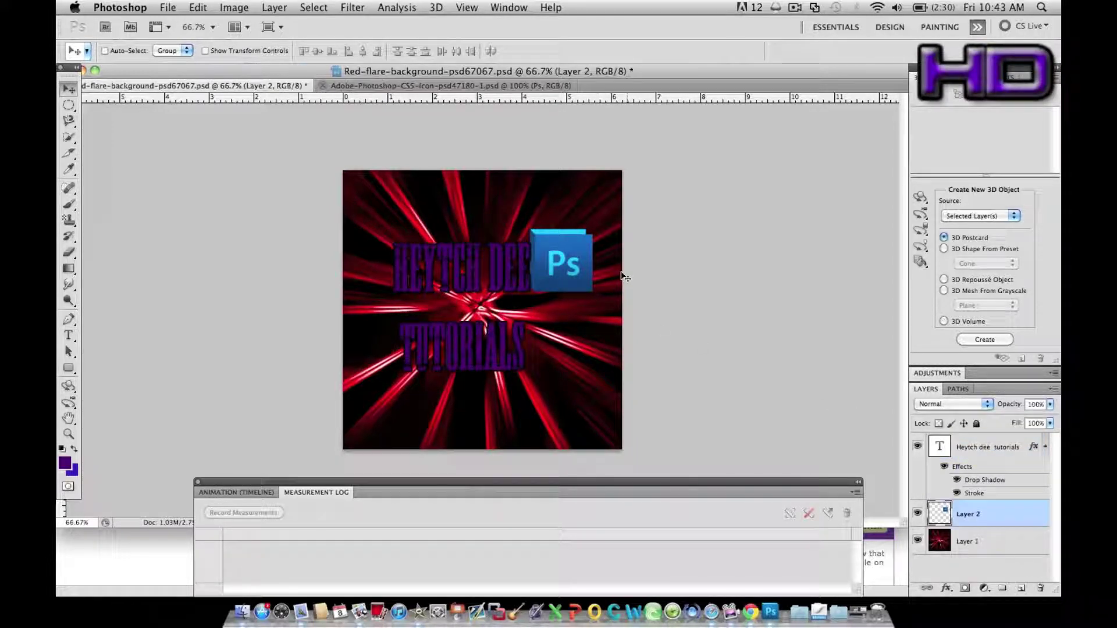
mouse_move(561, 312)
mouse_down()
mouse_move(557, 356)
mouse_move(511, 443)
mouse_move(474, 451)
mouse_up()
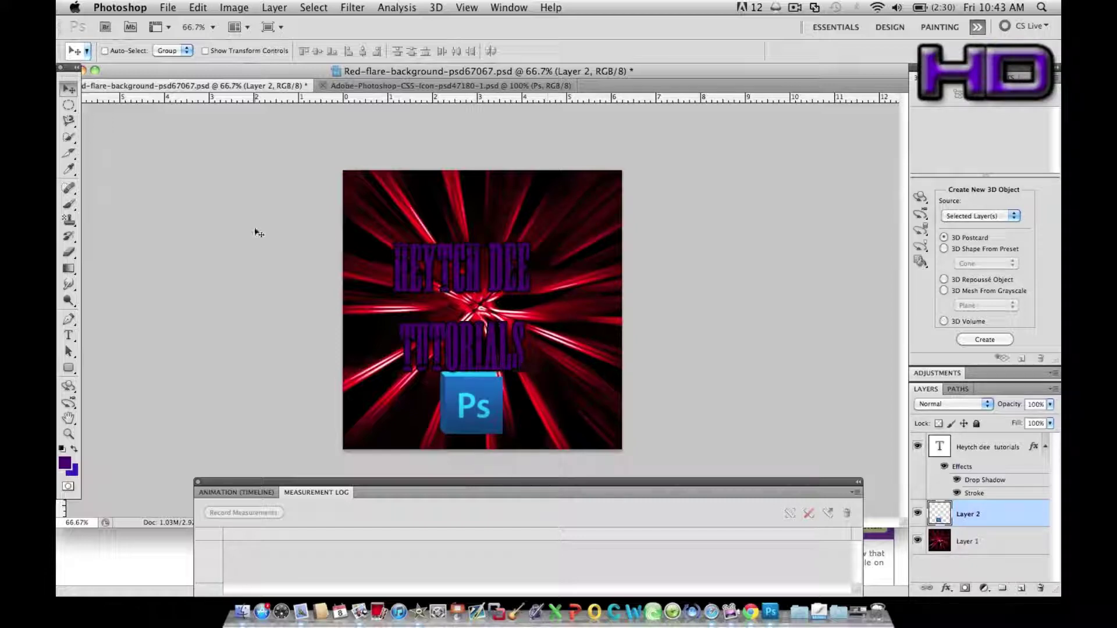
click(992, 447)
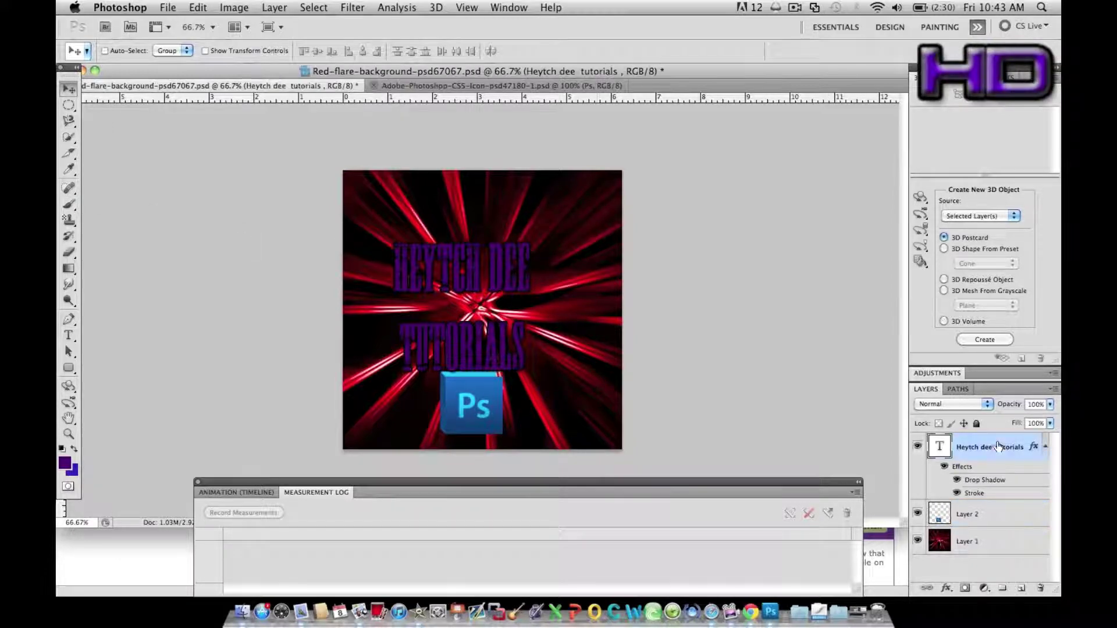
drag(469, 358, 478, 339)
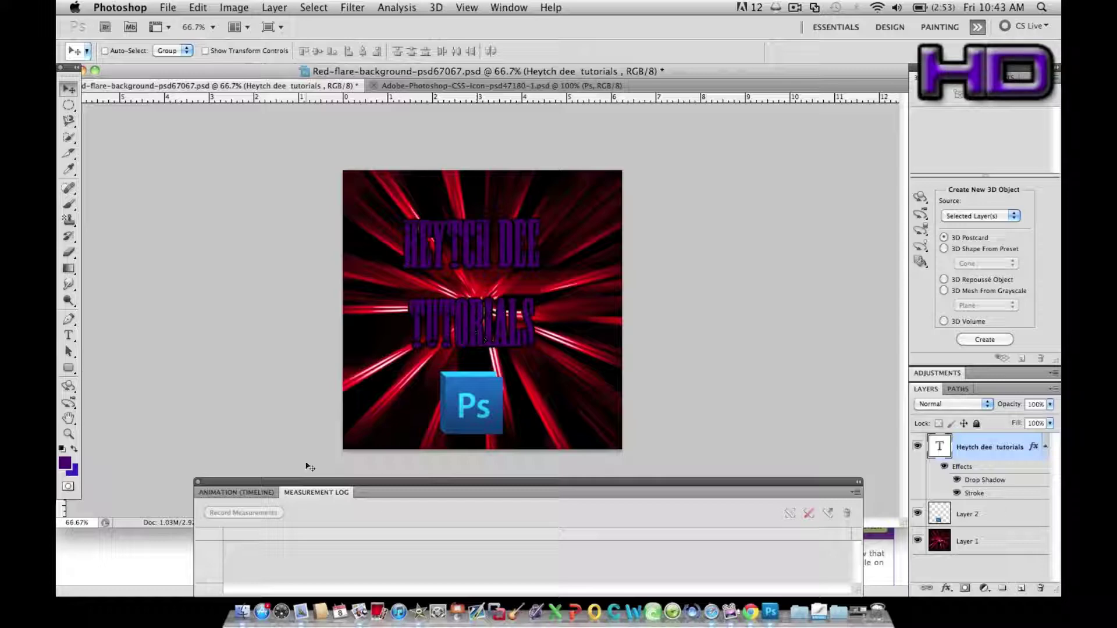
click(134, 568)
Search Official PSDs for 'wiz khalifa' and scroll through the results
click(808, 280)
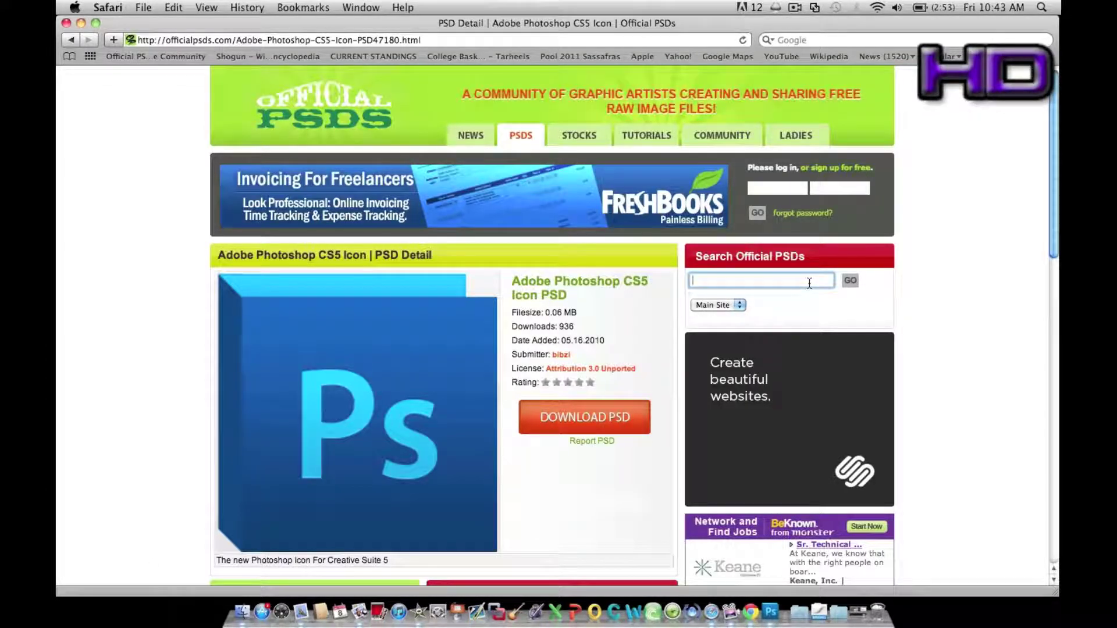
text(wiz khalifa)
key(Return)
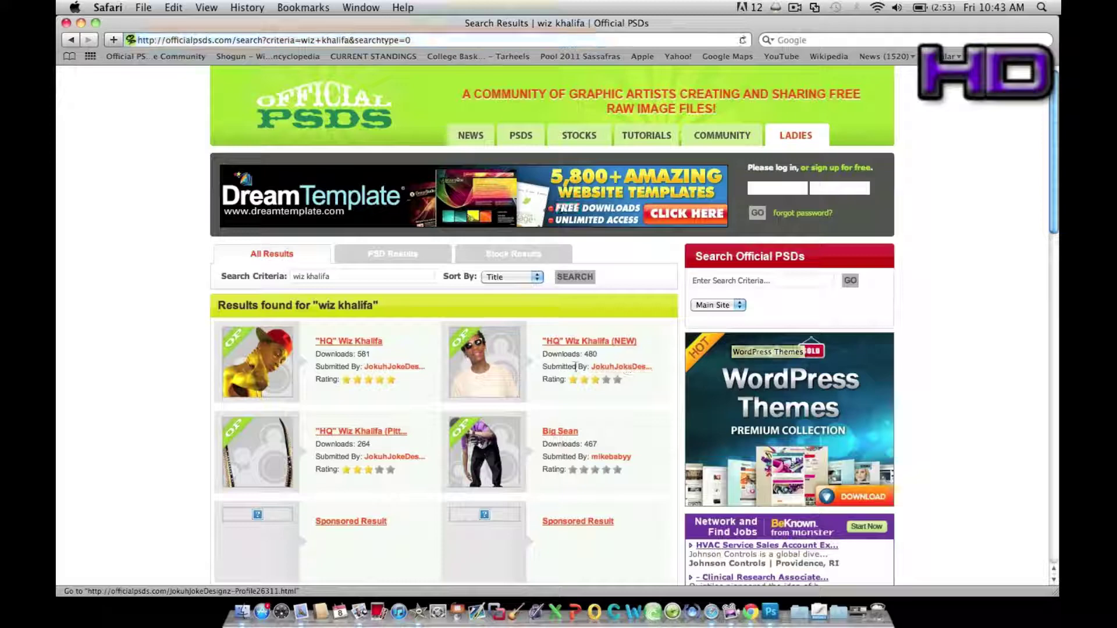
scroll(489, 414, down, 5)
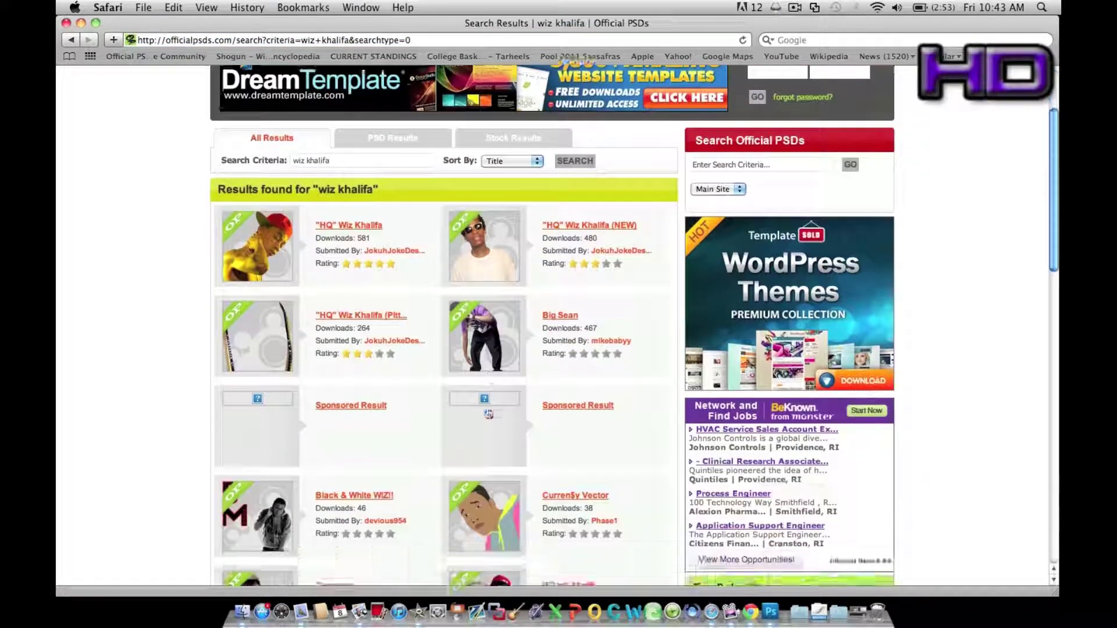
scroll(489, 414, down, 5)
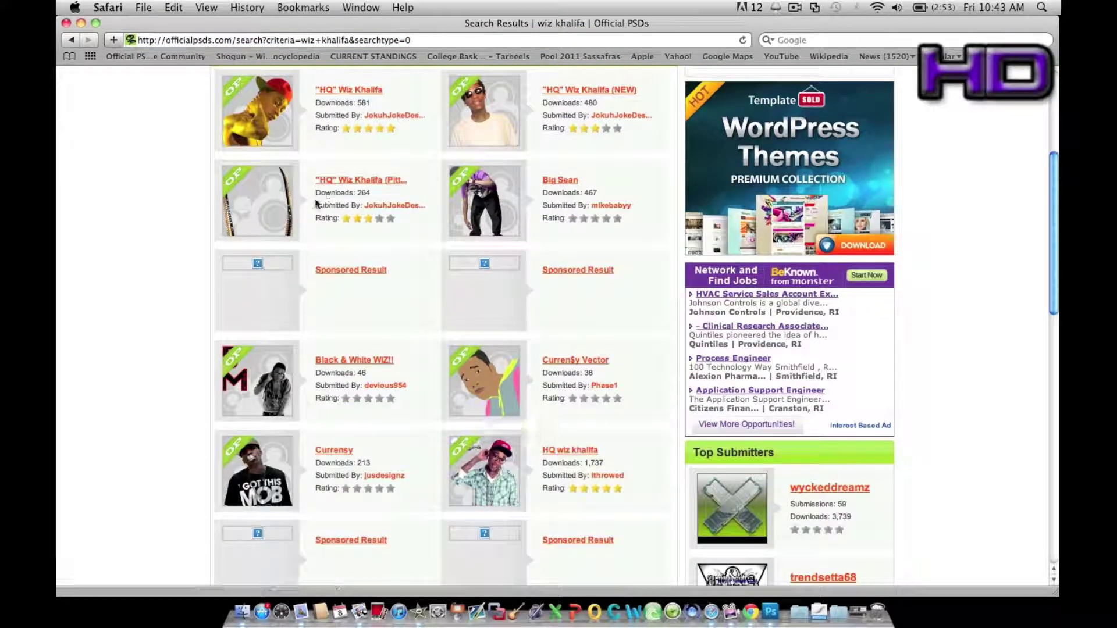